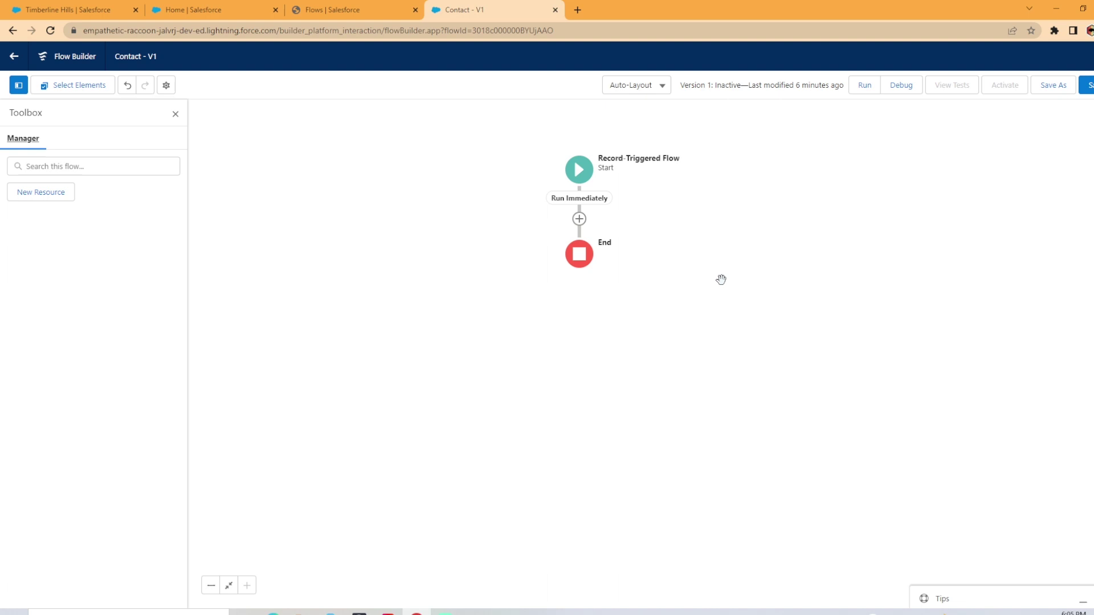
- Look at the Timberline Hills account, then review the flow's trigger configuration
{"action": "left_click", "coordinate": [65, 9]}
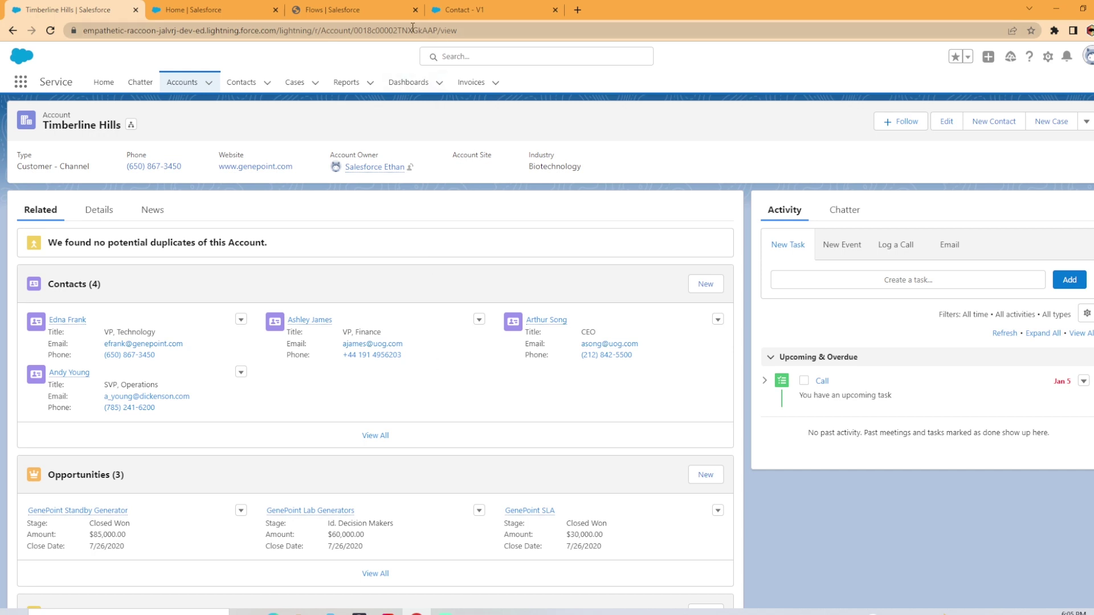
{"action": "left_click", "coordinate": [491, 8]}
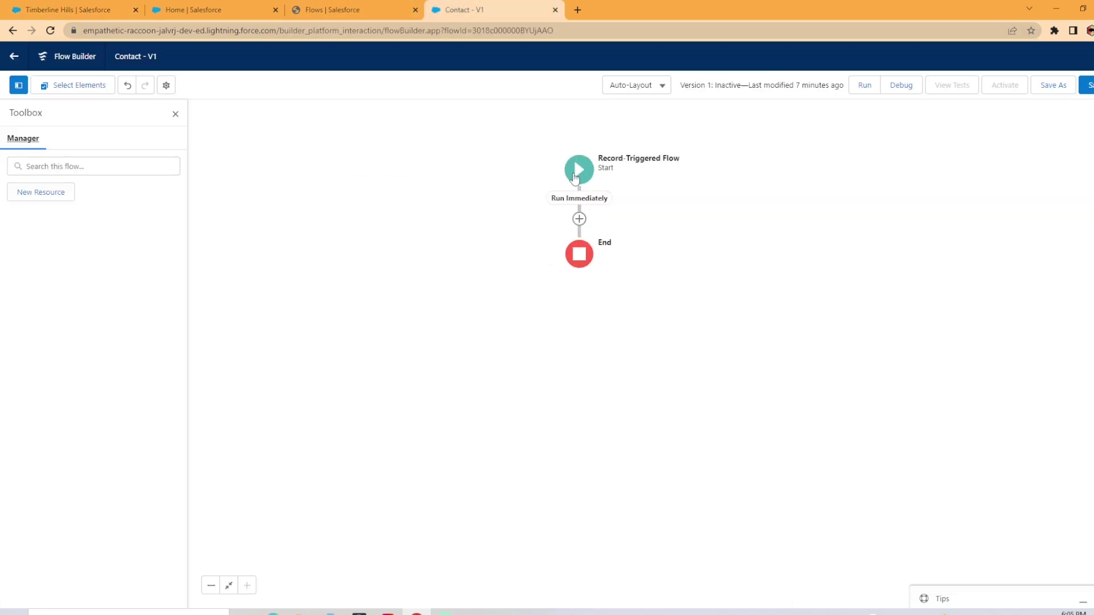
{"action": "left_click", "coordinate": [579, 165]}
{"action": "left_click", "coordinate": [664, 263]}
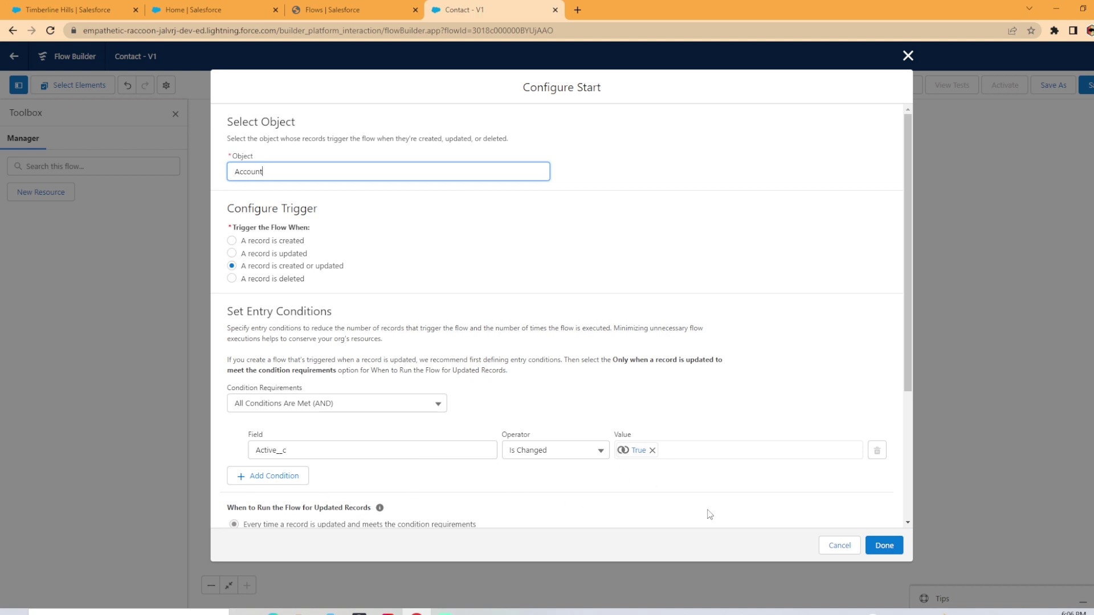
{"action": "left_click", "coordinate": [839, 545]}
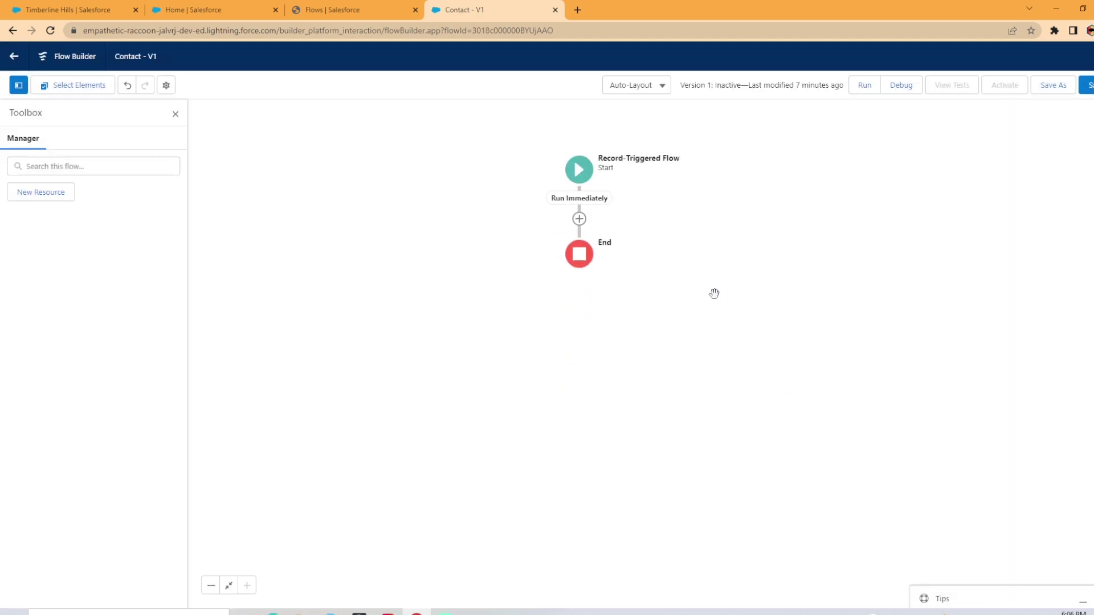
- Add a Get Records element labelled Get Contact Records that queries the Contact object
{"action": "left_click", "coordinate": [578, 218]}
{"action": "scroll", "coordinate": [583, 352], "scroll_direction": "down", "scroll_amount": 10}
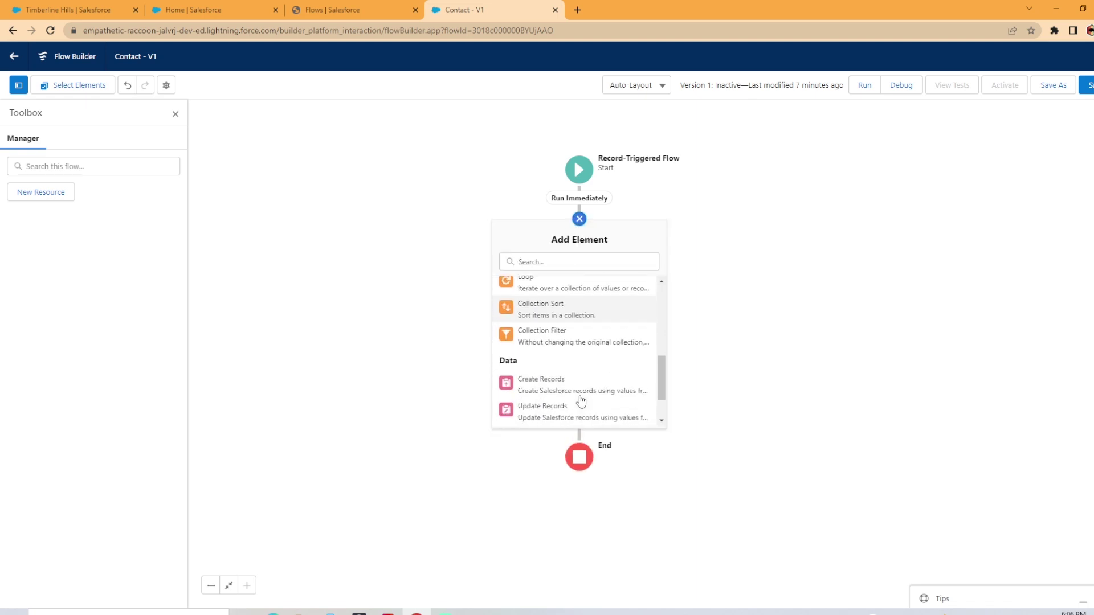
{"action": "left_click", "coordinate": [580, 387]}
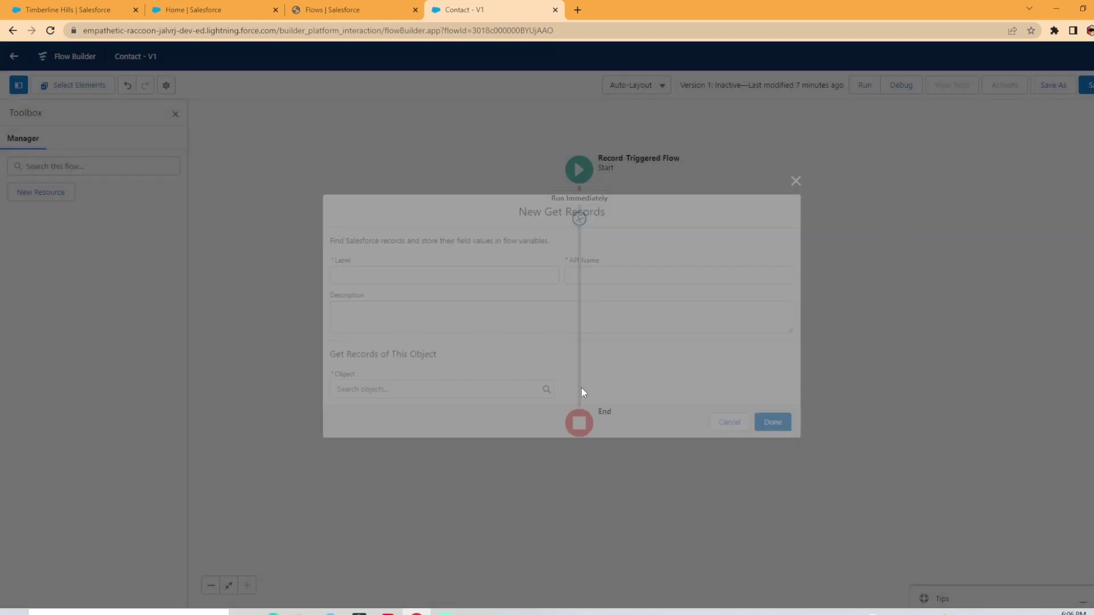
{"action": "type", "text": "Get cont"}
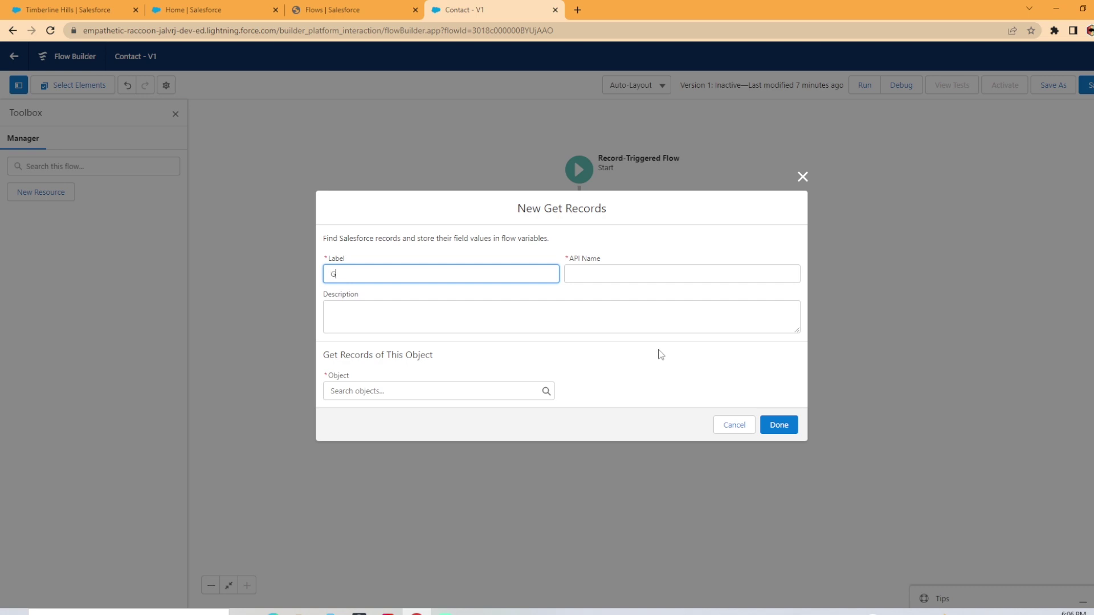
{"action": "key", "text": "BackSpace"}
{"action": "key", "text": "BackSpace"}
{"action": "key", "text": "BackSpace"}
{"action": "key", "text": "BackSpace"}
{"action": "type", "text": "Contact Records"}
{"action": "key", "text": "Tab"}
{"action": "left_click", "coordinate": [428, 389]}
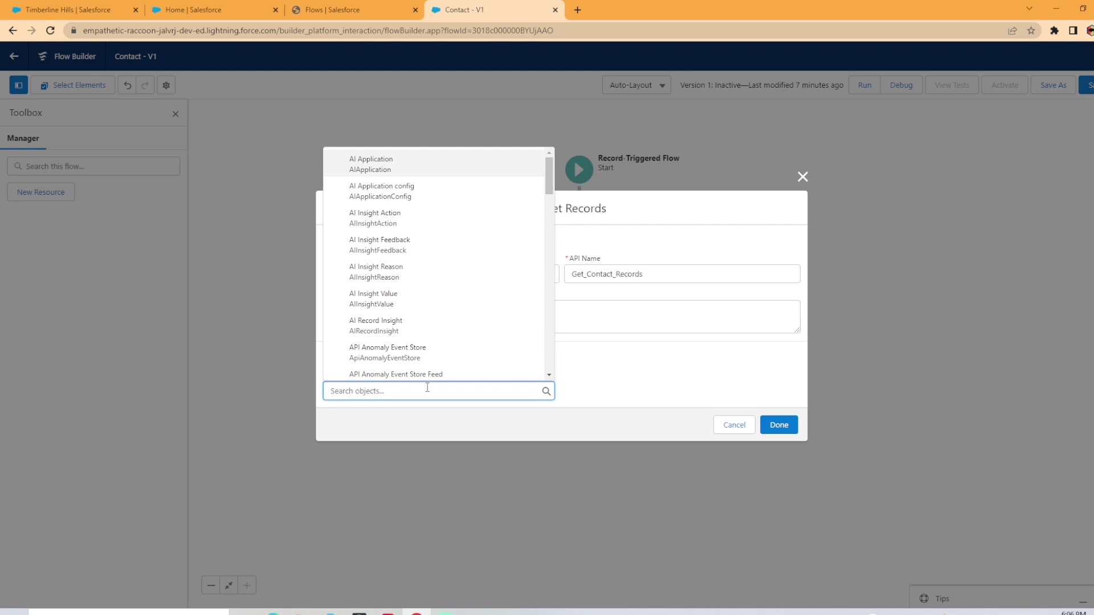
{"action": "type", "text": "Contact"}
{"action": "key", "text": "Return"}
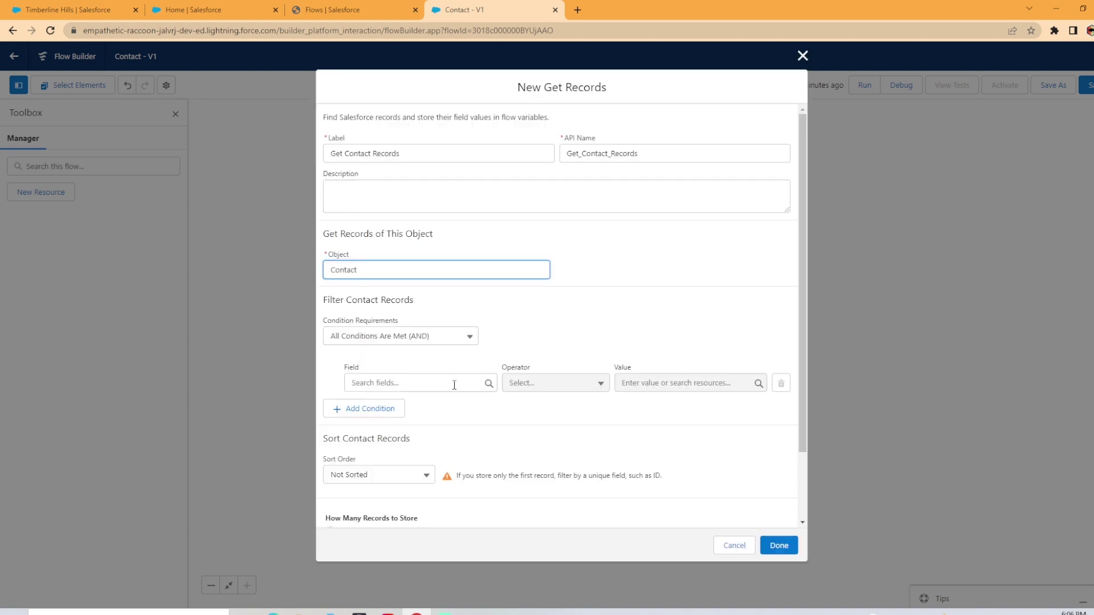
- Filter on AccountId equals the triggering record's Account ID, store all records, and save
{"action": "left_click", "coordinate": [454, 386]}
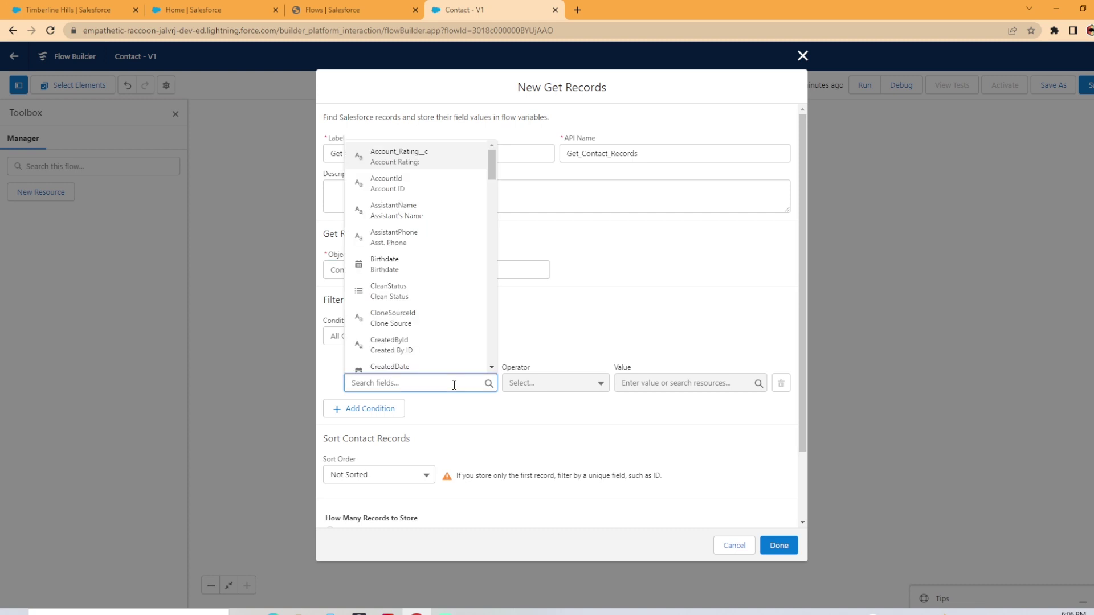
{"action": "left_click", "coordinate": [406, 183]}
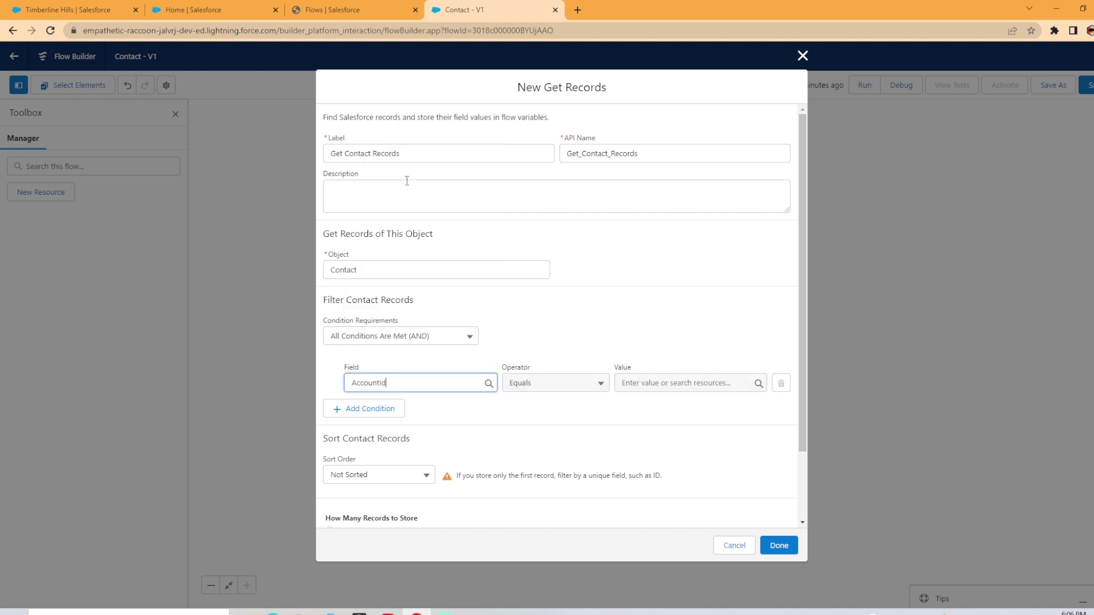
{"action": "left_click", "coordinate": [665, 384]}
{"action": "left_click", "coordinate": [671, 292]}
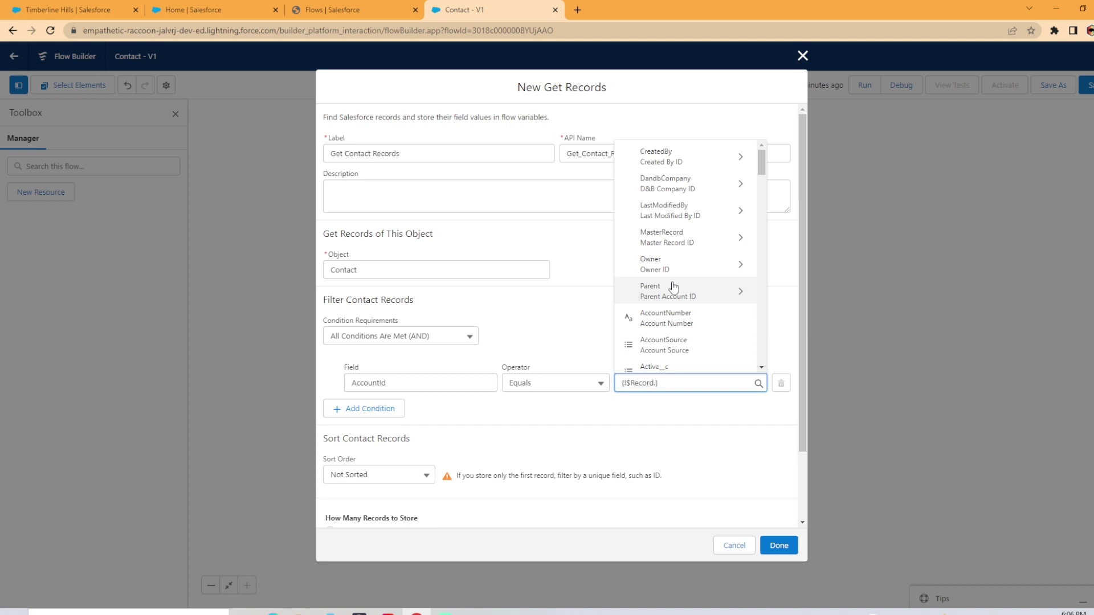
{"action": "left_click", "coordinate": [673, 291]}
{"action": "scroll", "coordinate": [459, 488], "scroll_direction": "down", "scroll_amount": 2}
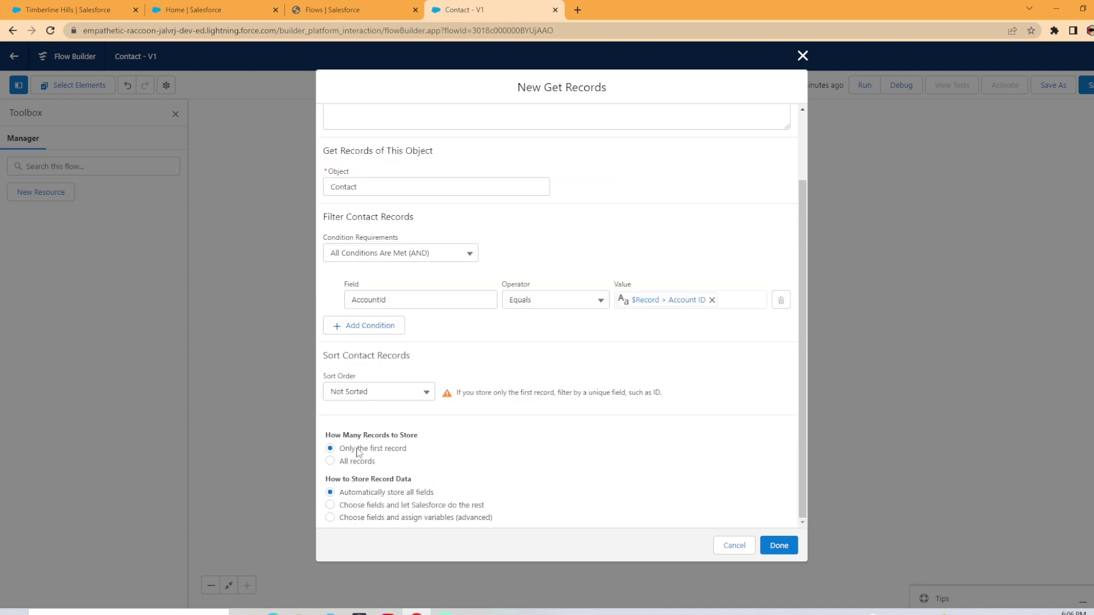
{"action": "left_click", "coordinate": [331, 462]}
{"action": "left_click", "coordinate": [777, 546]}
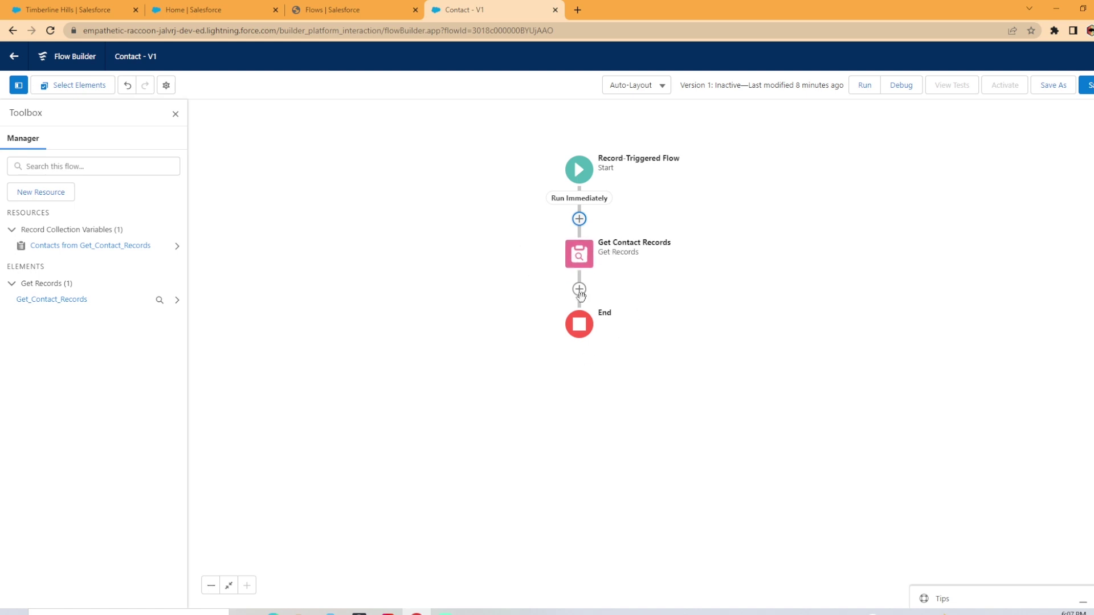
- Define a Text variable 'contactId' allowing multiple values, available for input and output
{"action": "left_click", "coordinate": [38, 192]}
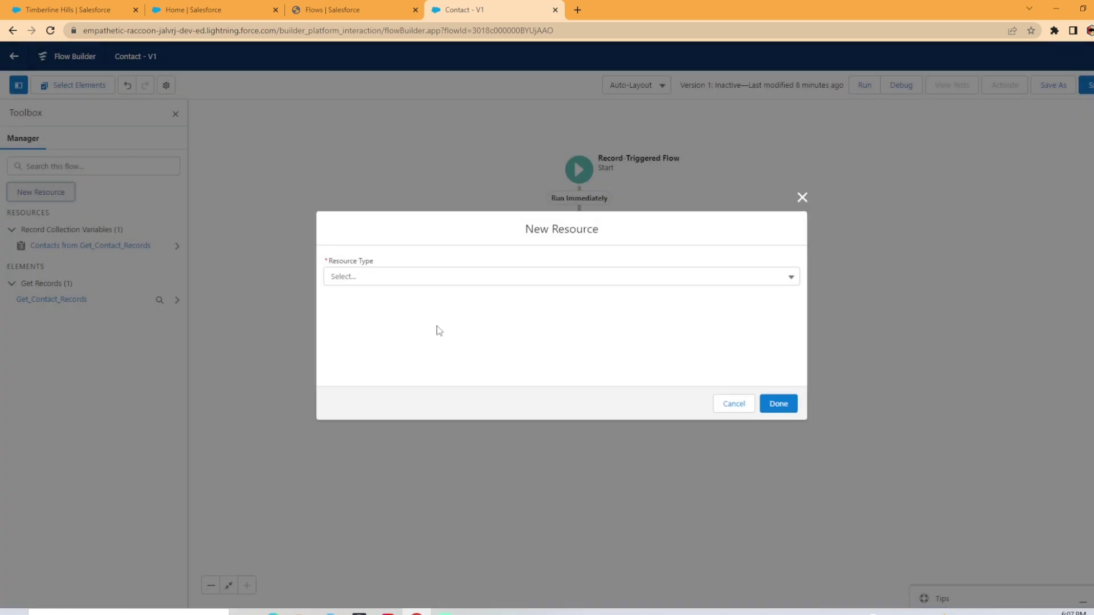
{"action": "left_click", "coordinate": [456, 277]}
{"action": "left_click", "coordinate": [447, 299]}
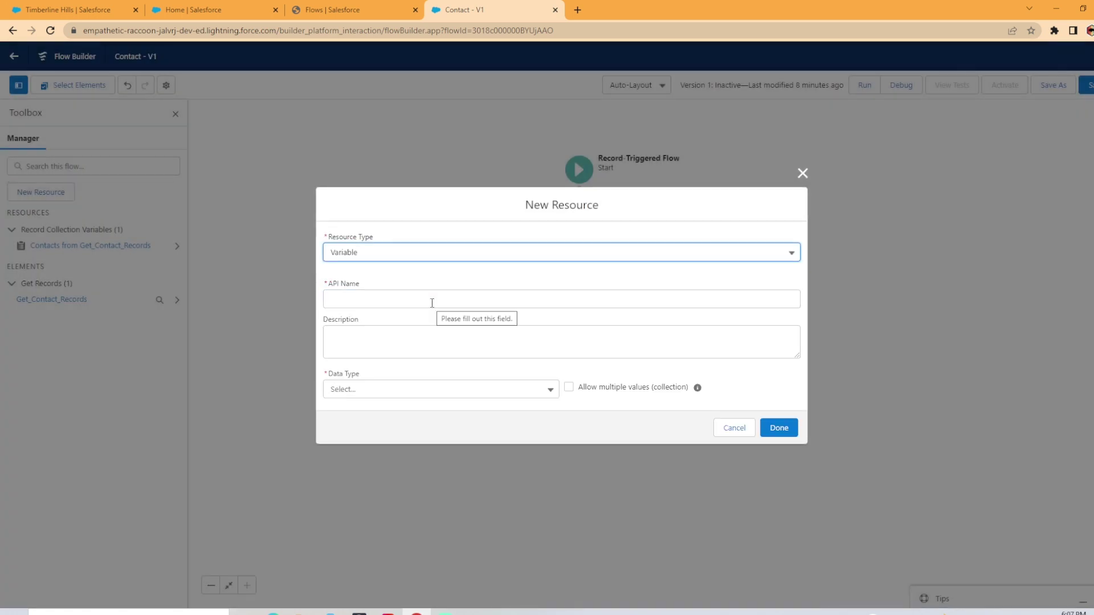
{"action": "left_click", "coordinate": [436, 303]}
{"action": "type", "text": "c"}
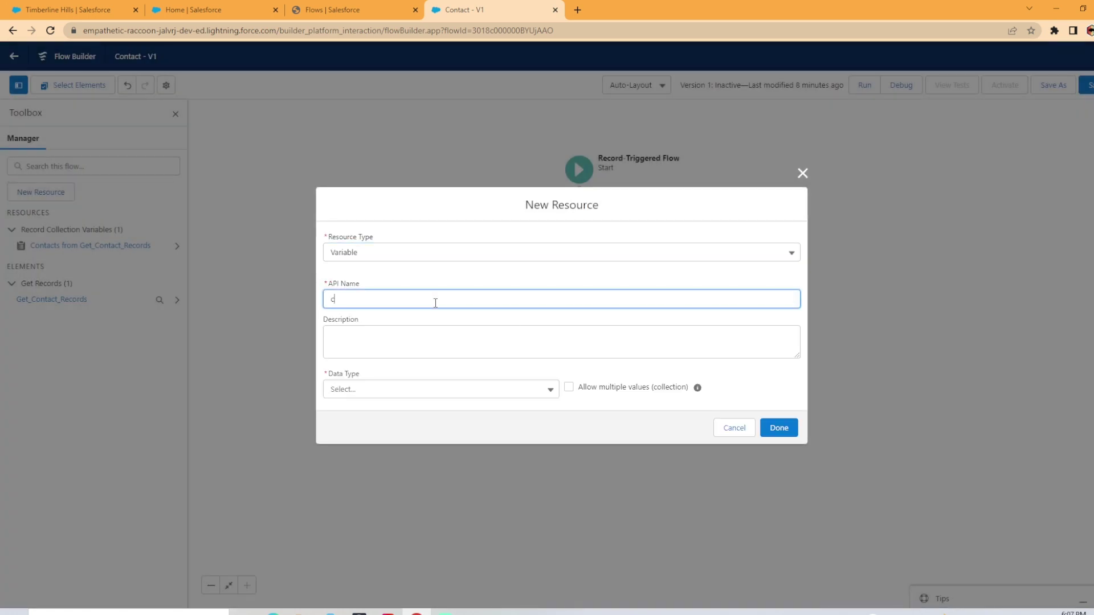
{"action": "type", "text": "ontactIds"}
{"action": "left_click", "coordinate": [402, 392]}
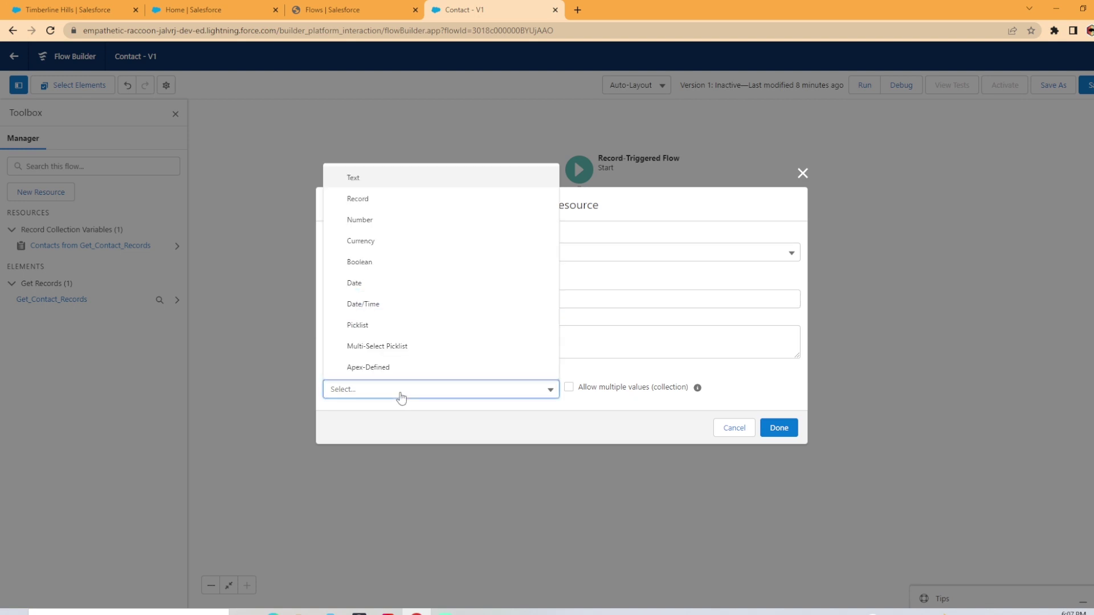
{"action": "left_click", "coordinate": [354, 177]}
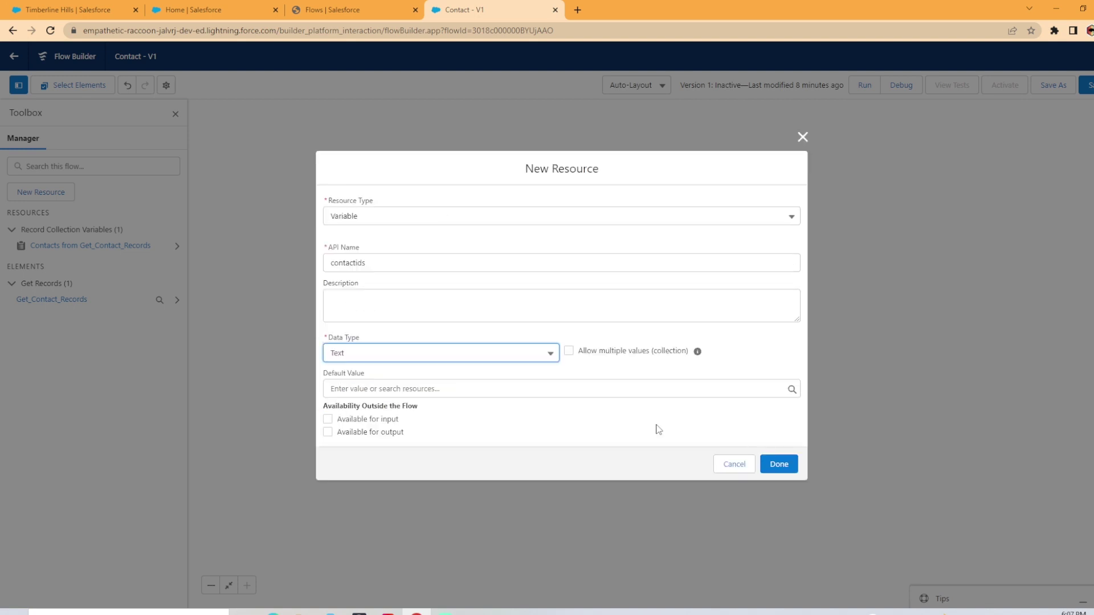
{"action": "left_click", "coordinate": [569, 352]}
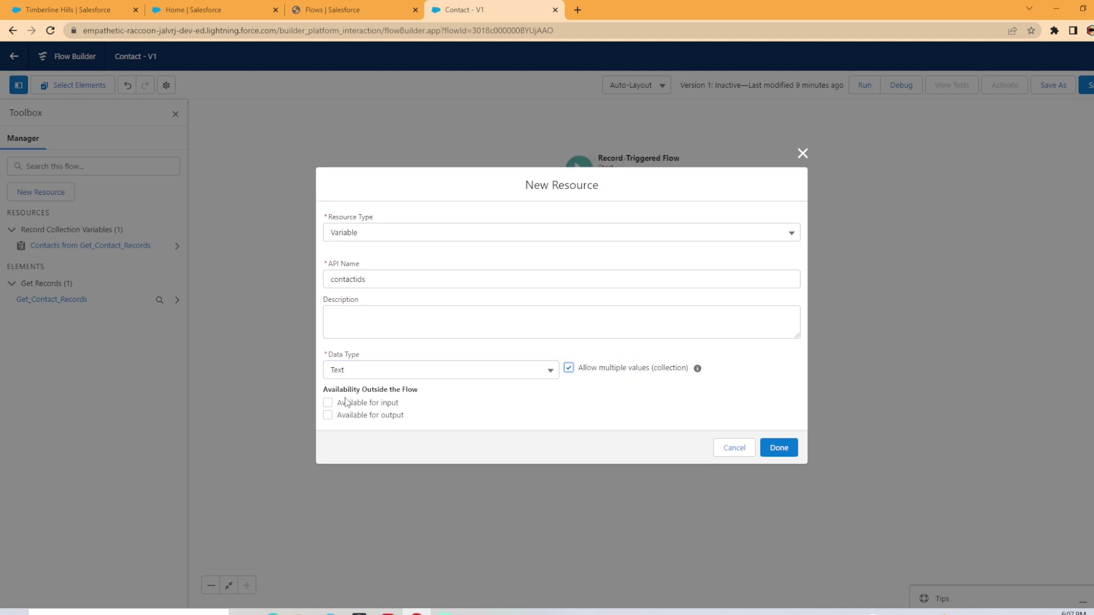
{"action": "left_click", "coordinate": [328, 403]}
{"action": "left_click", "coordinate": [327, 415]}
- Save the variable and add a loop labelled Contact over the Get_Contact_Records collection
{"action": "left_click", "coordinate": [778, 448]}
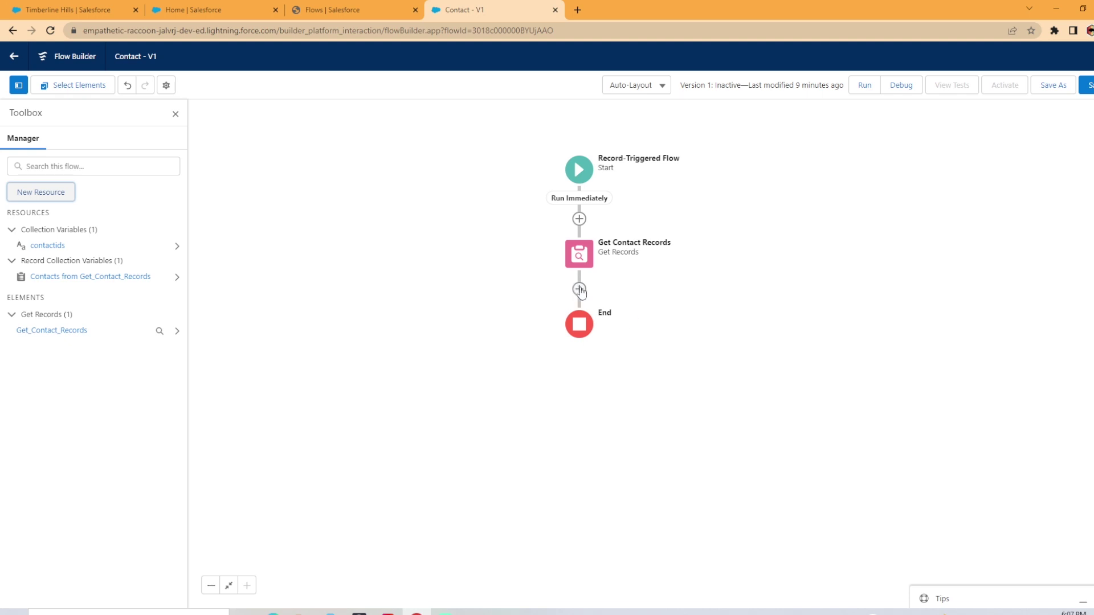
{"action": "left_click", "coordinate": [580, 290]}
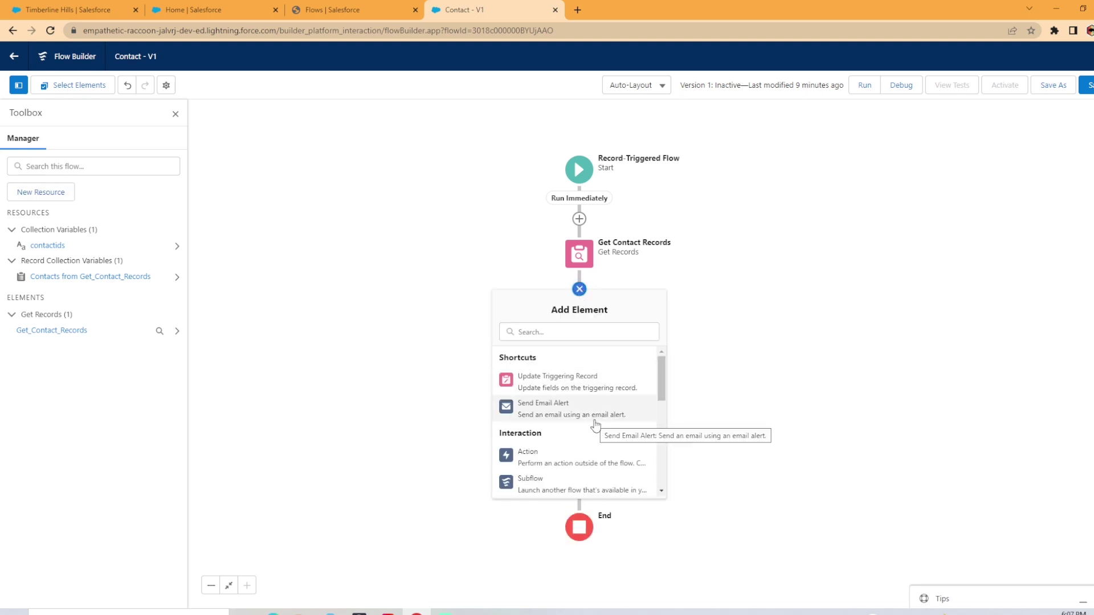
{"action": "scroll", "coordinate": [595, 425], "scroll_direction": "down", "scroll_amount": 5}
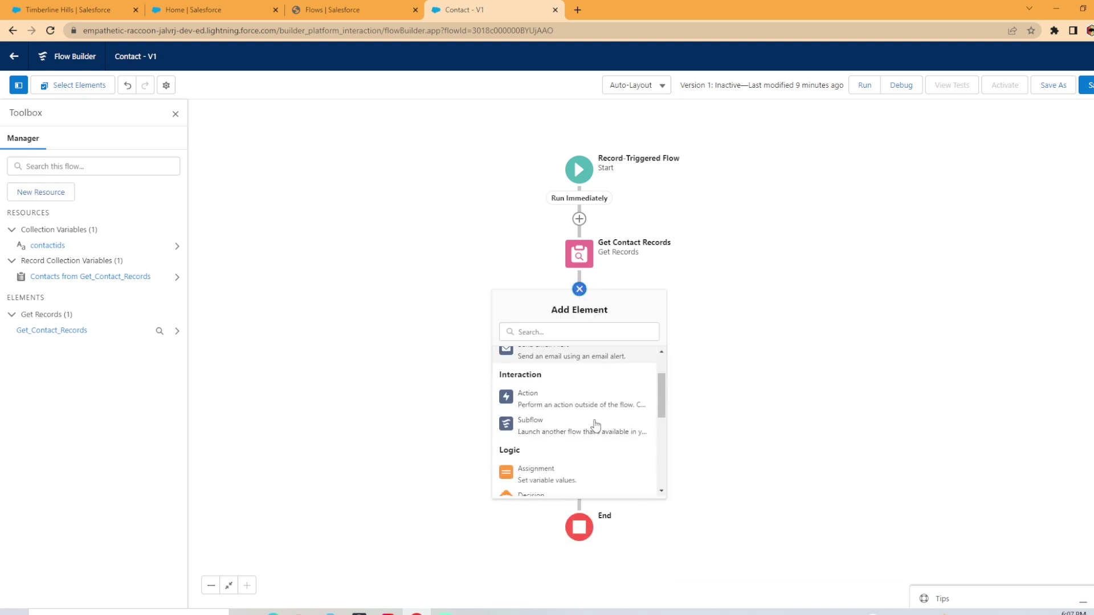
{"action": "left_click", "coordinate": [533, 419]}
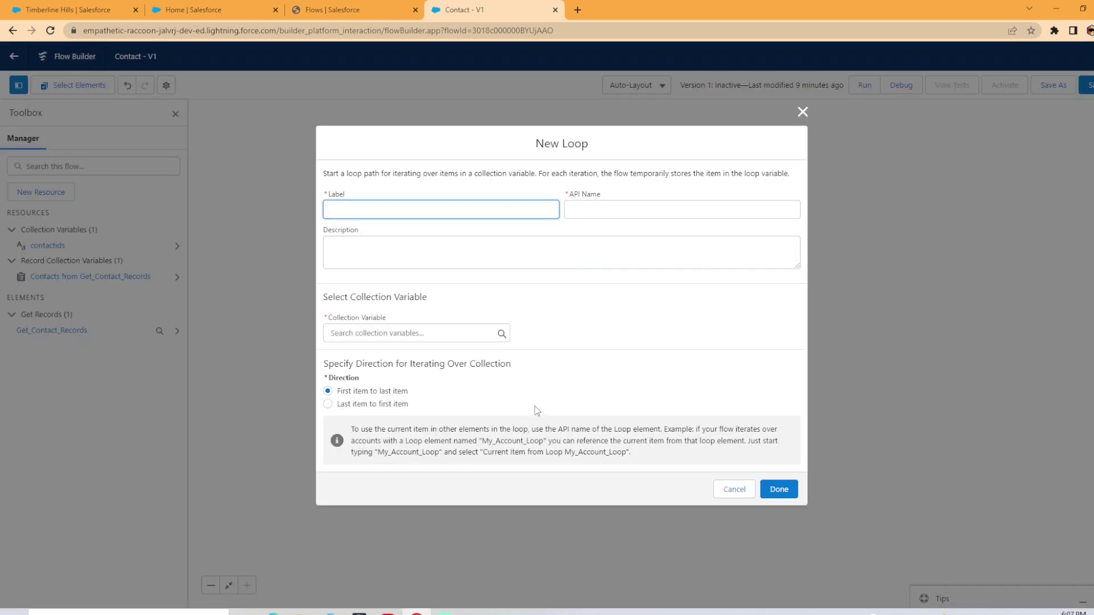
{"action": "type", "text": "Contact"}
{"action": "key", "text": "Tab"}
{"action": "left_click", "coordinate": [526, 344]}
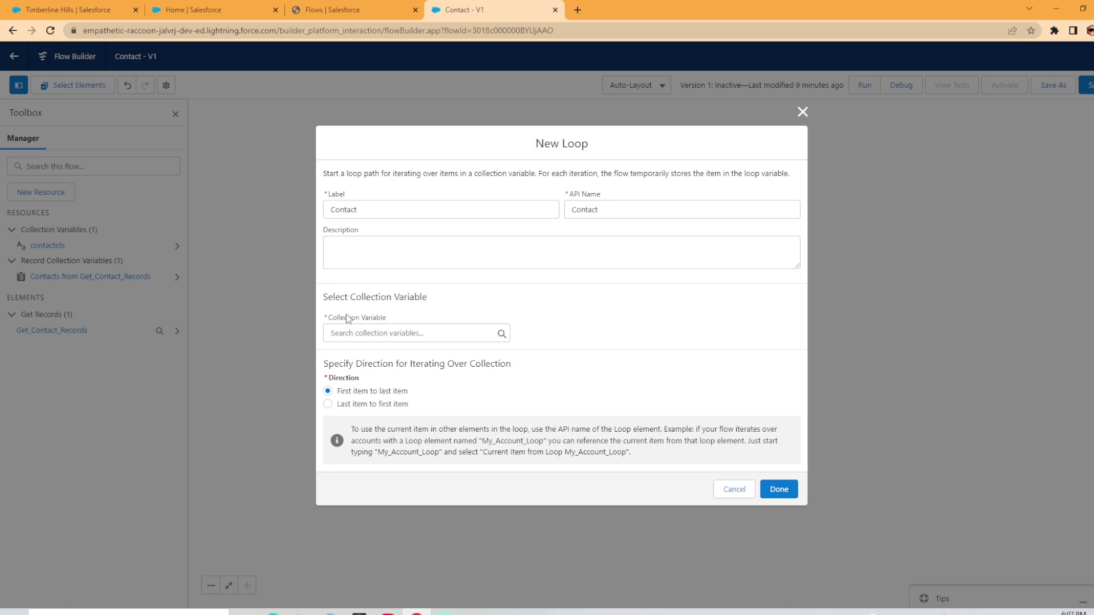
{"action": "left_click", "coordinate": [400, 336]}
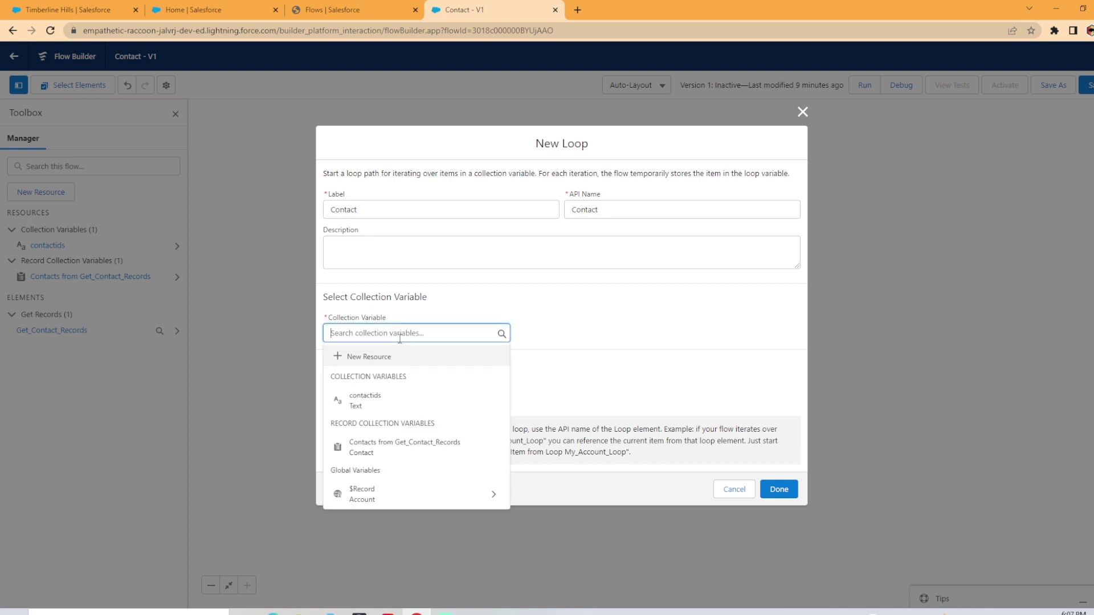
{"action": "left_click", "coordinate": [436, 454]}
{"action": "left_click", "coordinate": [560, 324]}
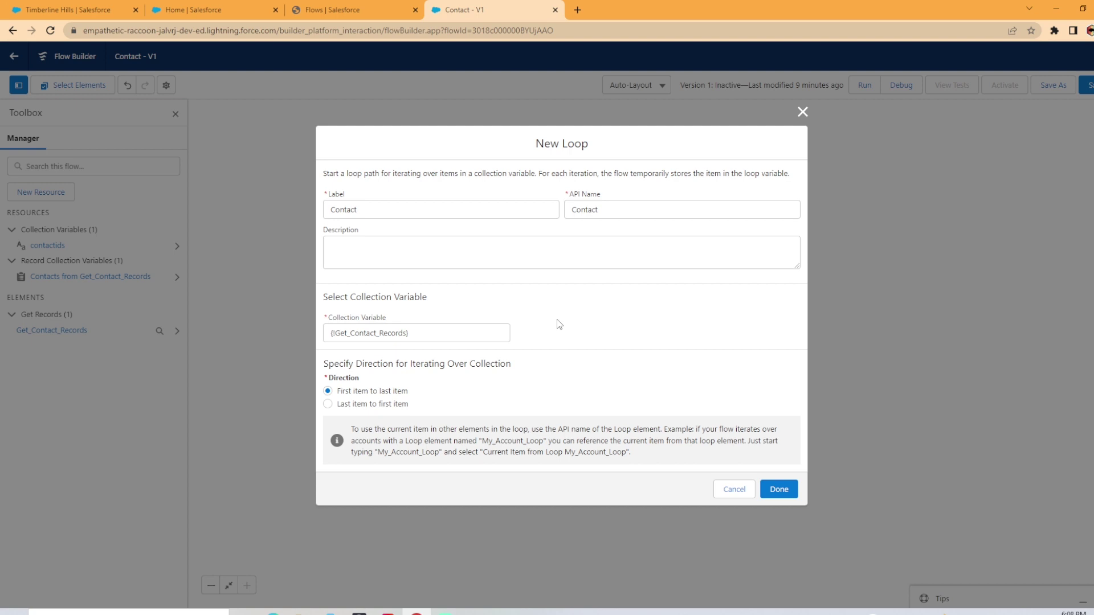
{"action": "left_click", "coordinate": [779, 488]}
- Insert an Assignment element in the loop's For Each path
{"action": "left_click", "coordinate": [579, 373]}
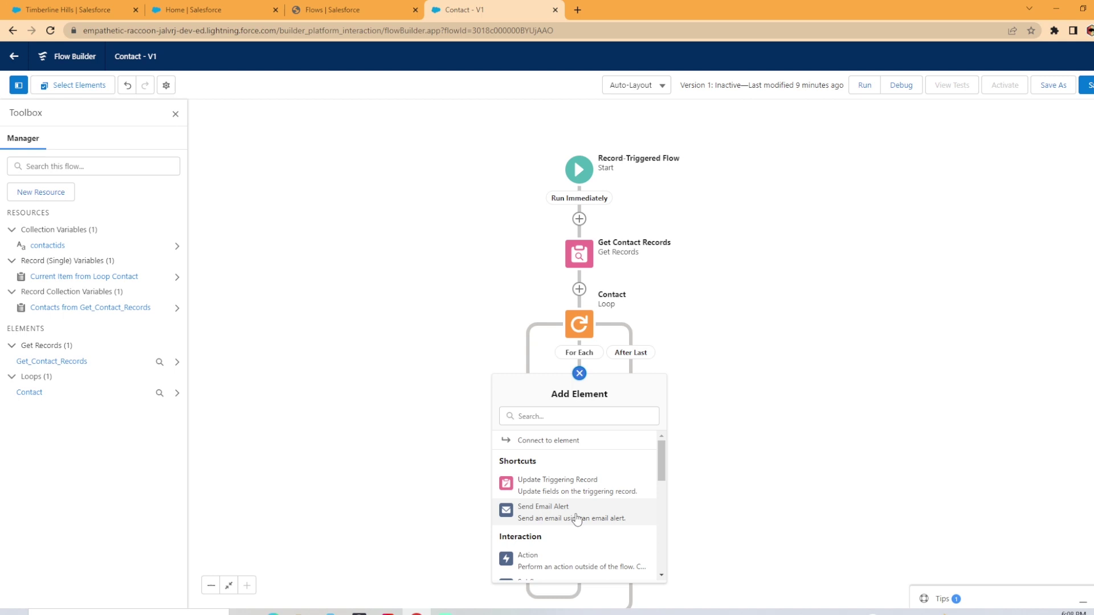
{"action": "scroll", "coordinate": [577, 523], "scroll_direction": "down", "scroll_amount": 3}
{"action": "left_click", "coordinate": [535, 460]}
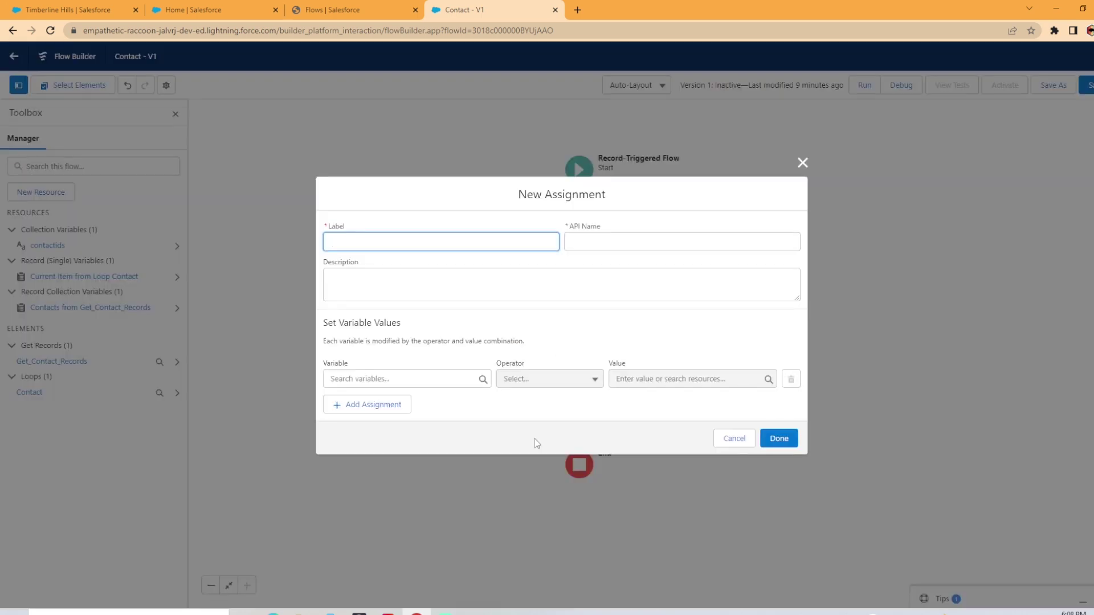
- Name the assignment 'Add to Collection' and set contactids Add {!Contact.Id}
{"action": "type", "text": "Add to Collection"}
{"action": "key", "text": "Tab"}
{"action": "left_click", "coordinate": [450, 407]}
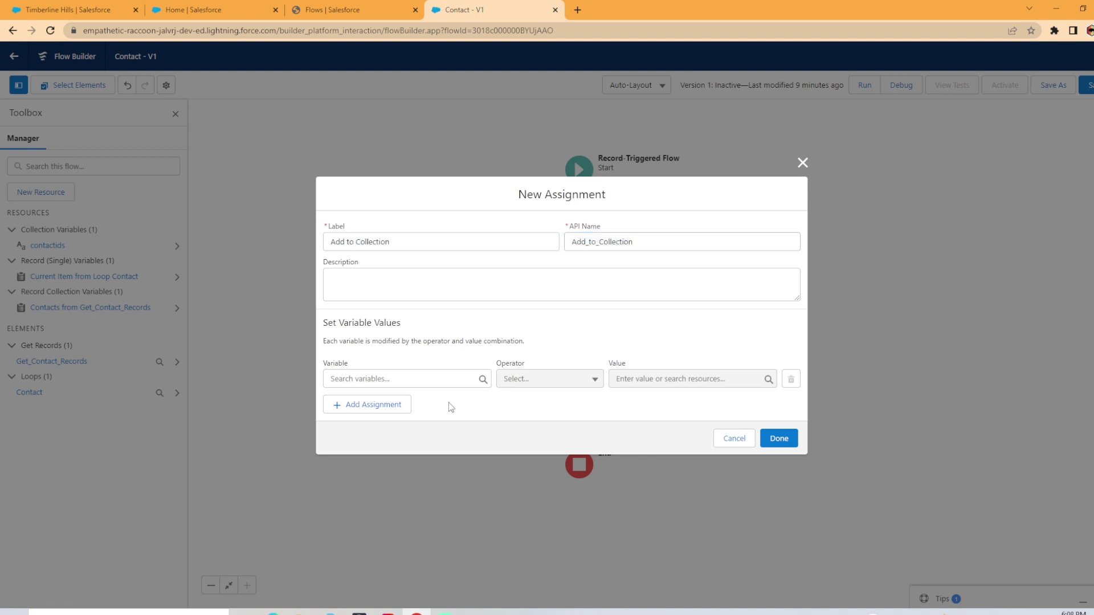
{"action": "left_click", "coordinate": [381, 379]}
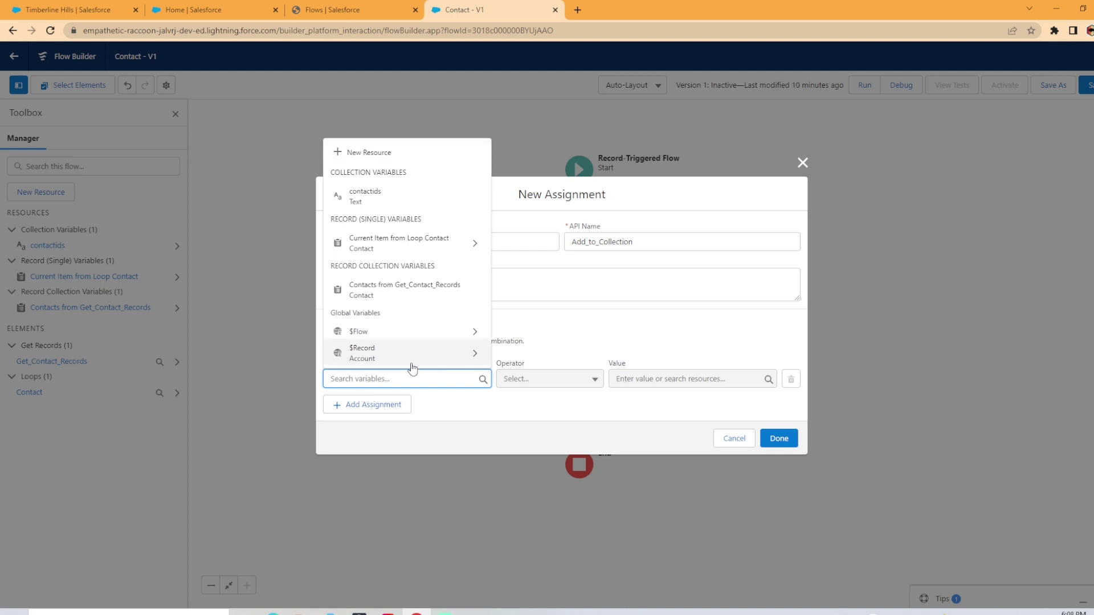
{"action": "left_click", "coordinate": [380, 208]}
{"action": "left_click", "coordinate": [534, 384]}
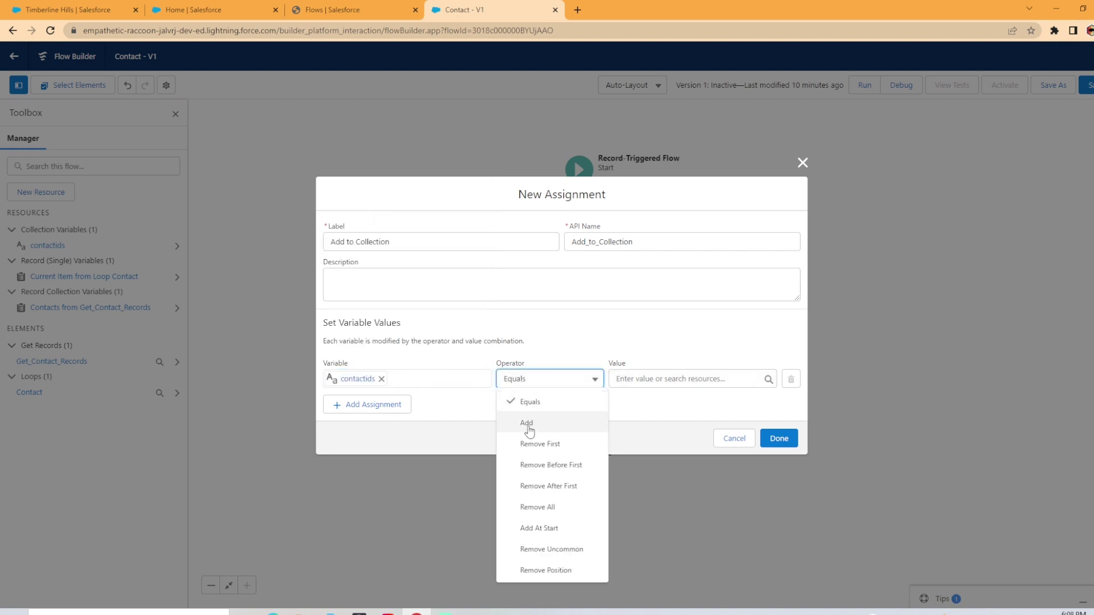
{"action": "left_click", "coordinate": [525, 422]}
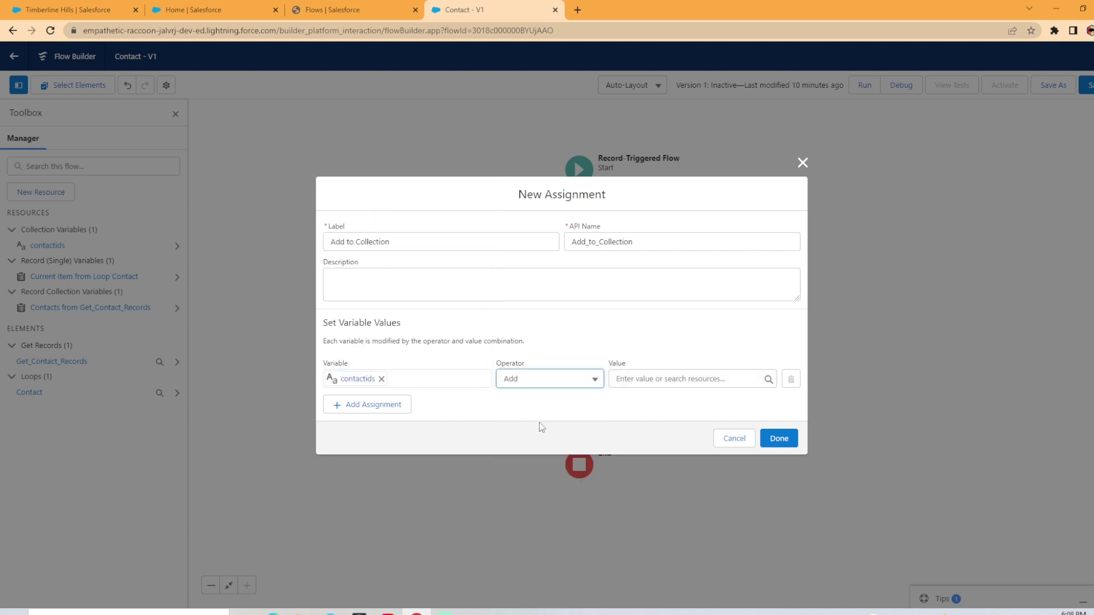
{"action": "left_click", "coordinate": [640, 379]}
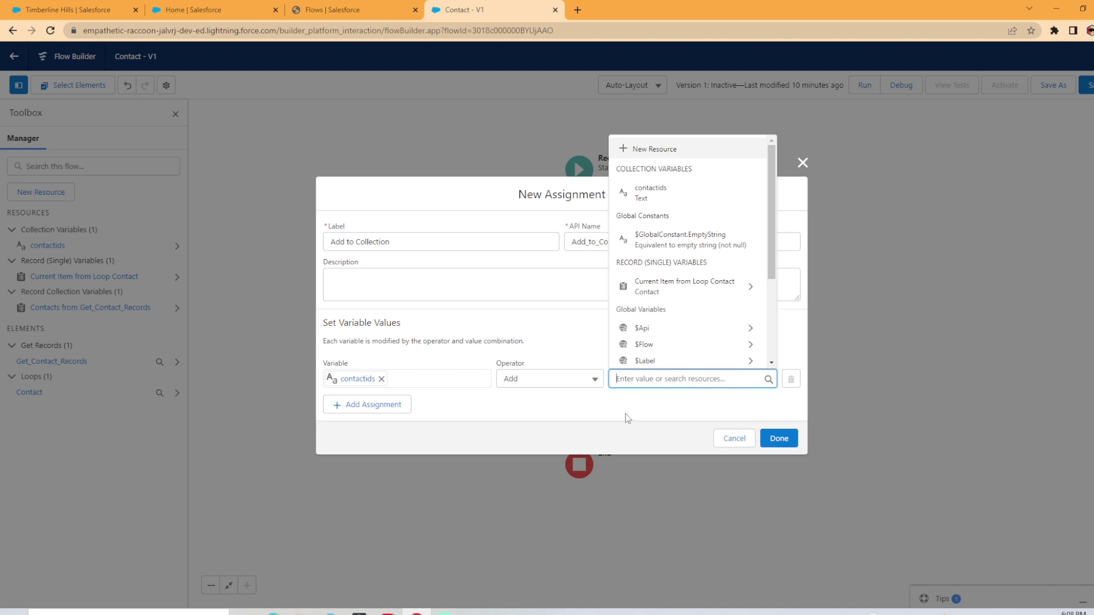
{"action": "left_click", "coordinate": [681, 295]}
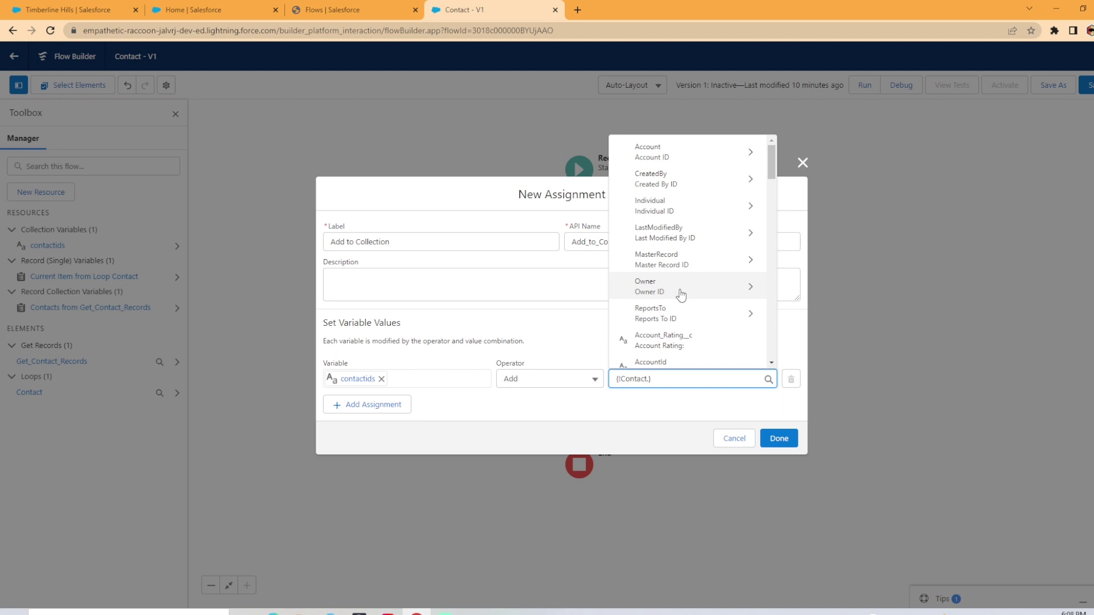
{"action": "type", "text": "id"}
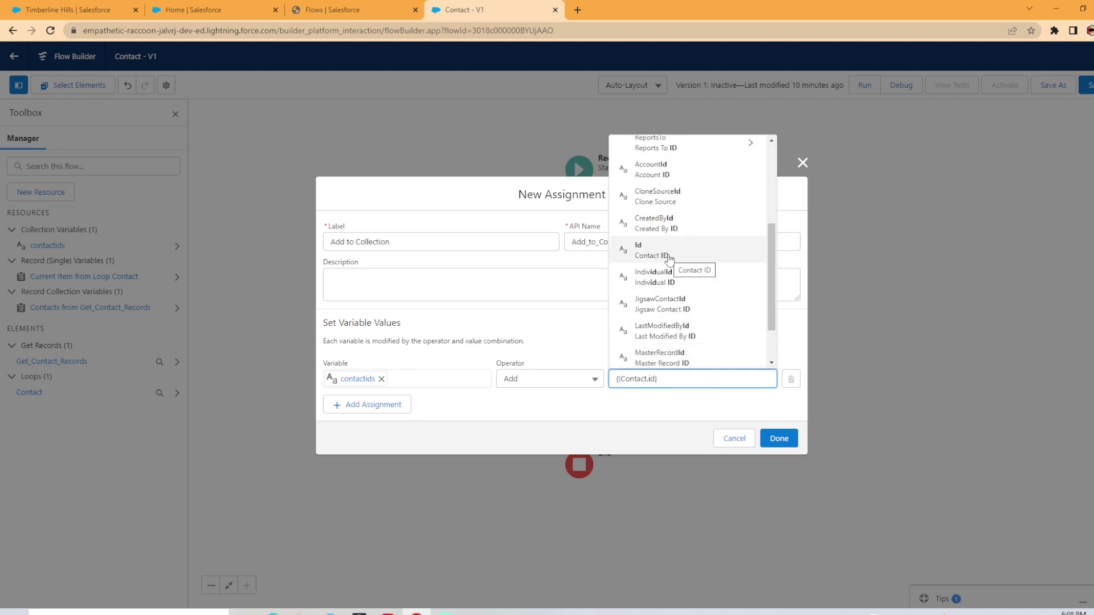
{"action": "left_click", "coordinate": [669, 257]}
{"action": "left_click", "coordinate": [779, 438]}
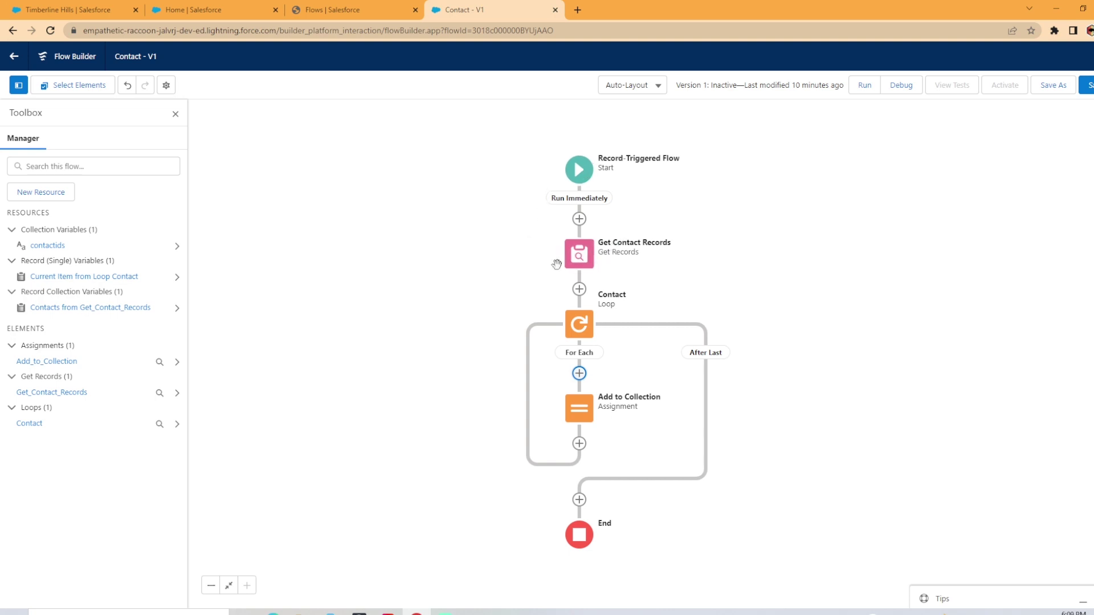
{"action": "left_click", "coordinate": [100, 6]}
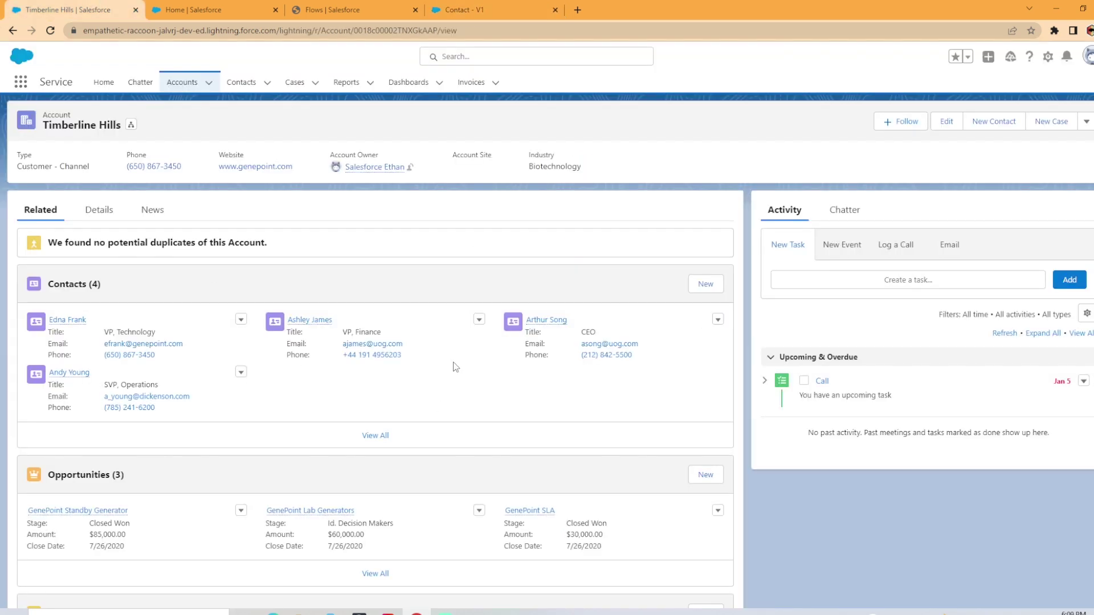
{"action": "left_click", "coordinate": [485, 12]}
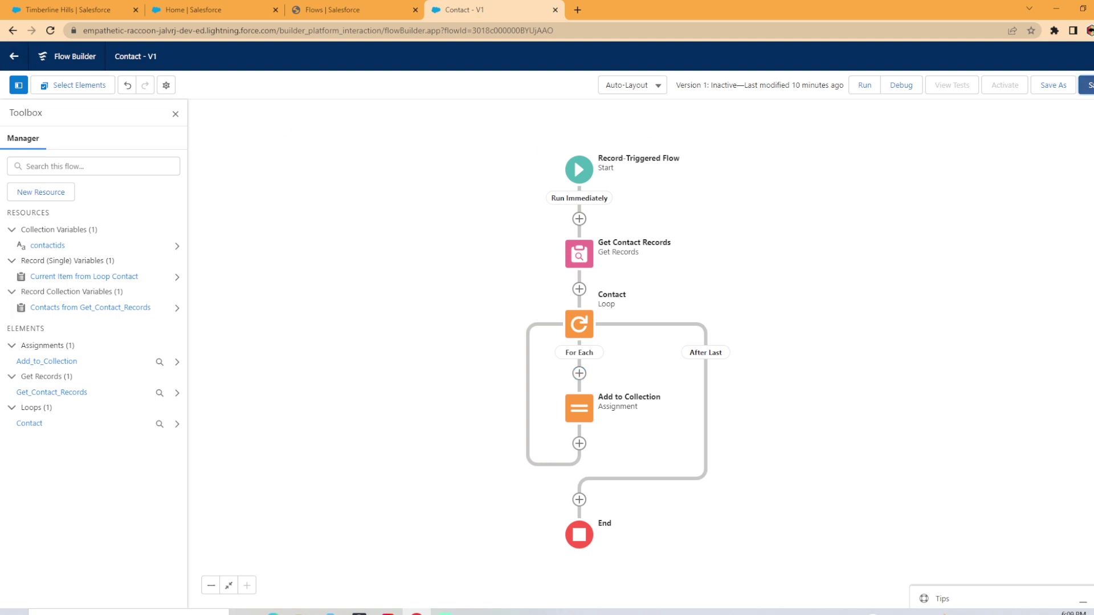
- Save the flow and run Debug on the Timberline Hills account, skipping start conditions
{"action": "left_click", "coordinate": [1086, 85]}
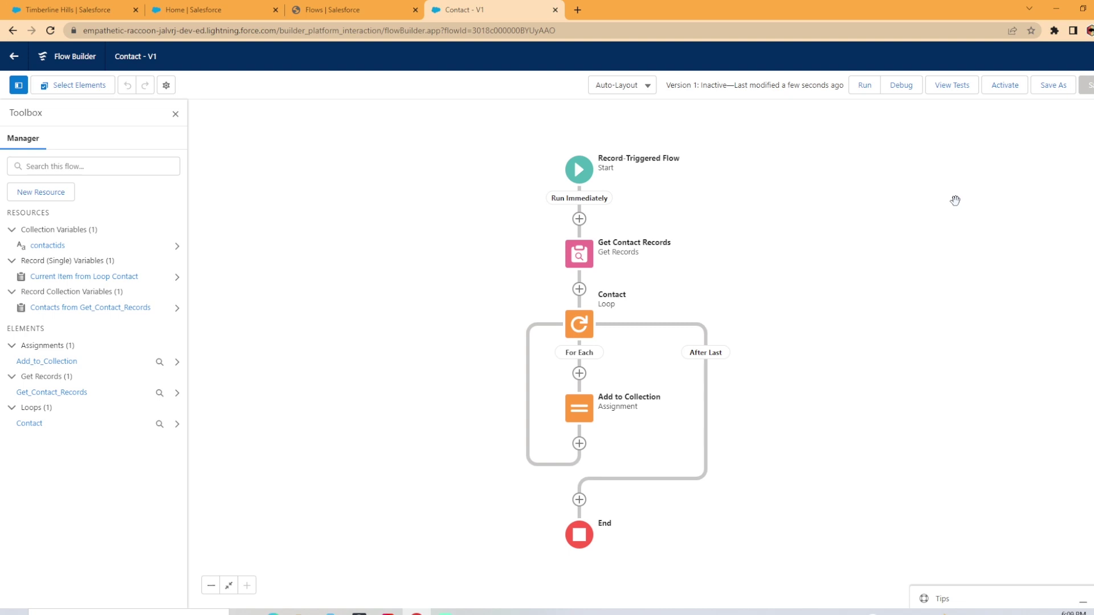
{"action": "left_click", "coordinate": [901, 85]}
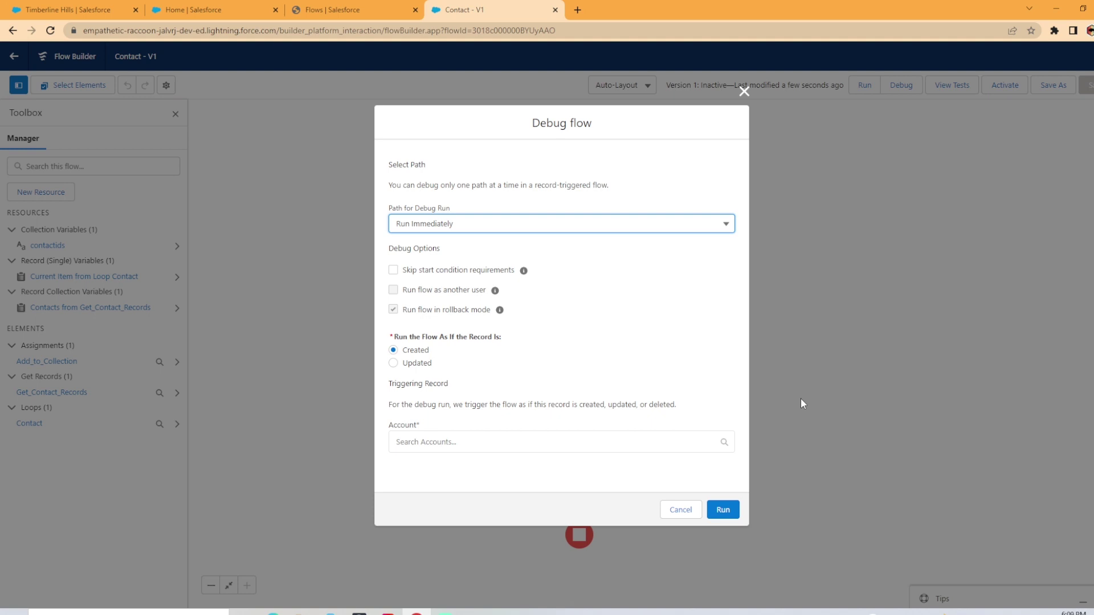
{"action": "left_click", "coordinate": [393, 270]}
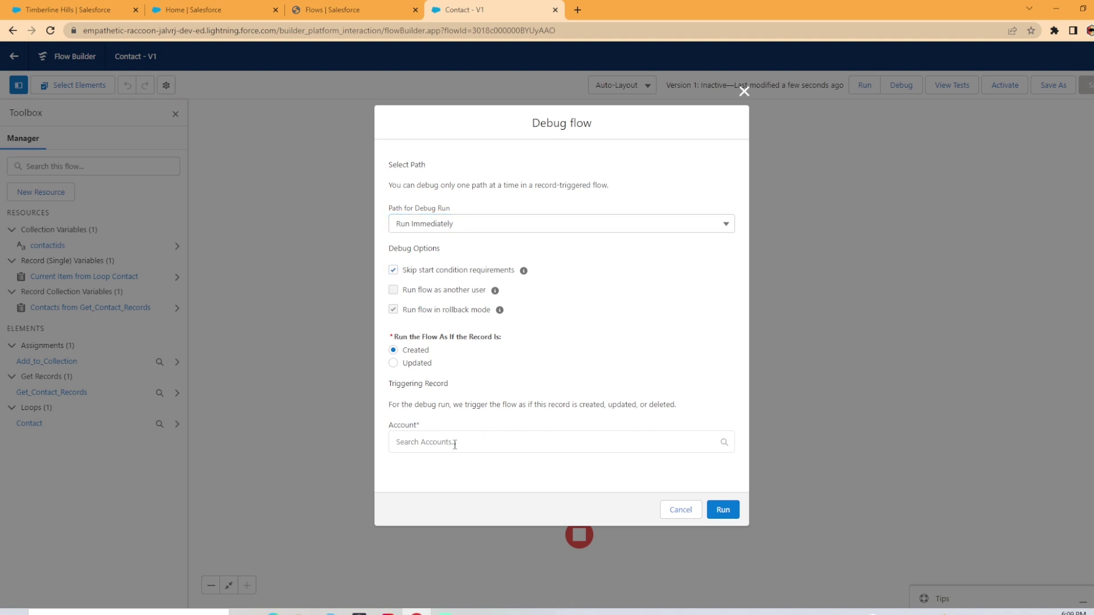
{"action": "left_click", "coordinate": [486, 442]}
{"action": "left_click", "coordinate": [464, 469]}
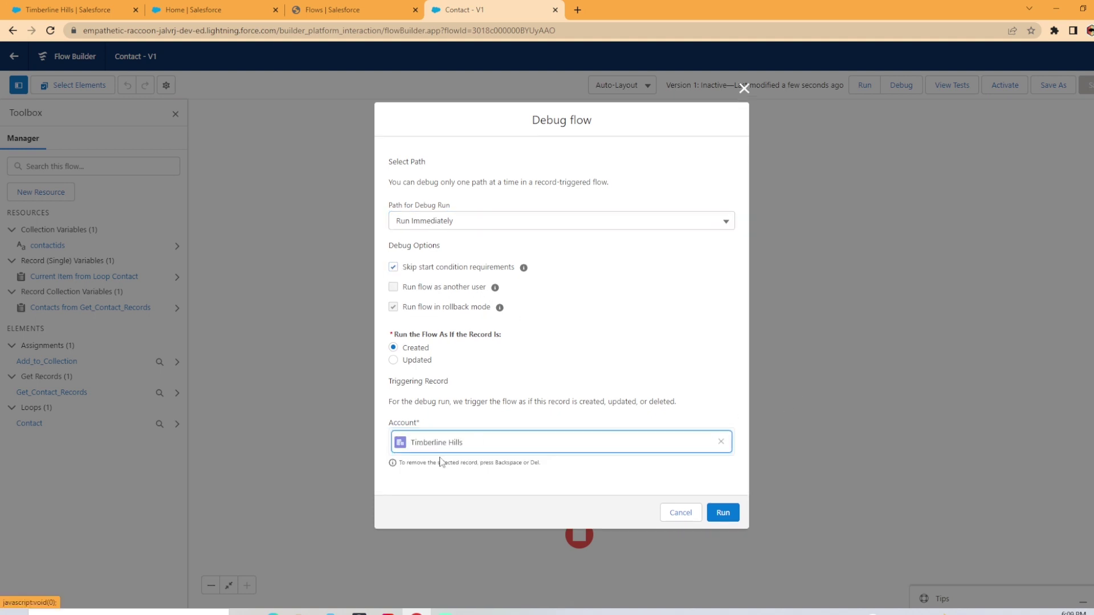
{"action": "left_click", "coordinate": [723, 511]}
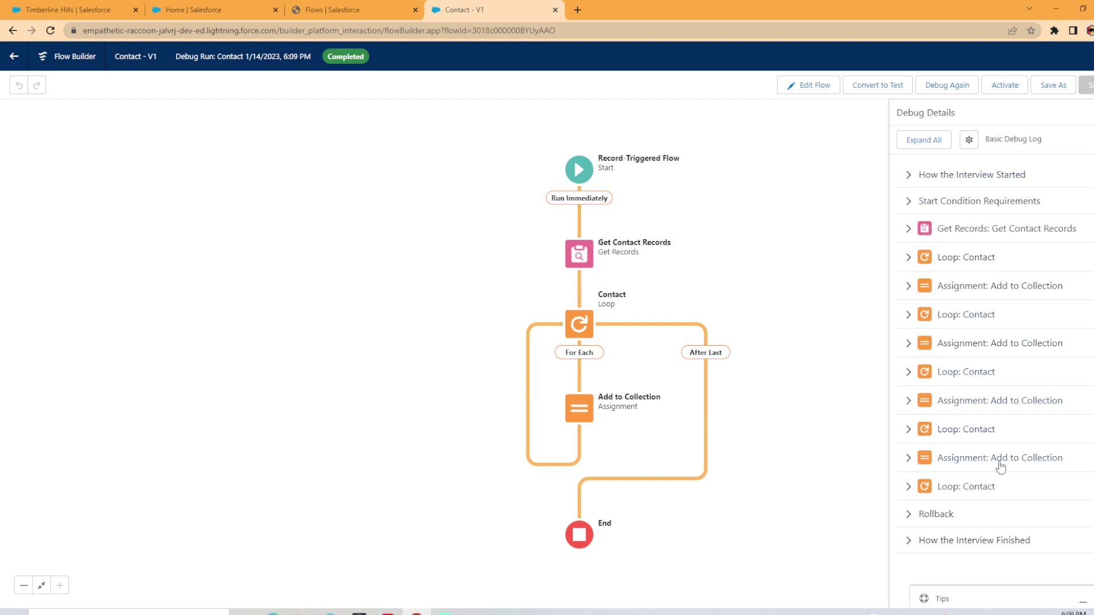
- Expand the last Add to Collection result, copy one contact ID, and return to the account tab
{"action": "left_click", "coordinate": [910, 460]}
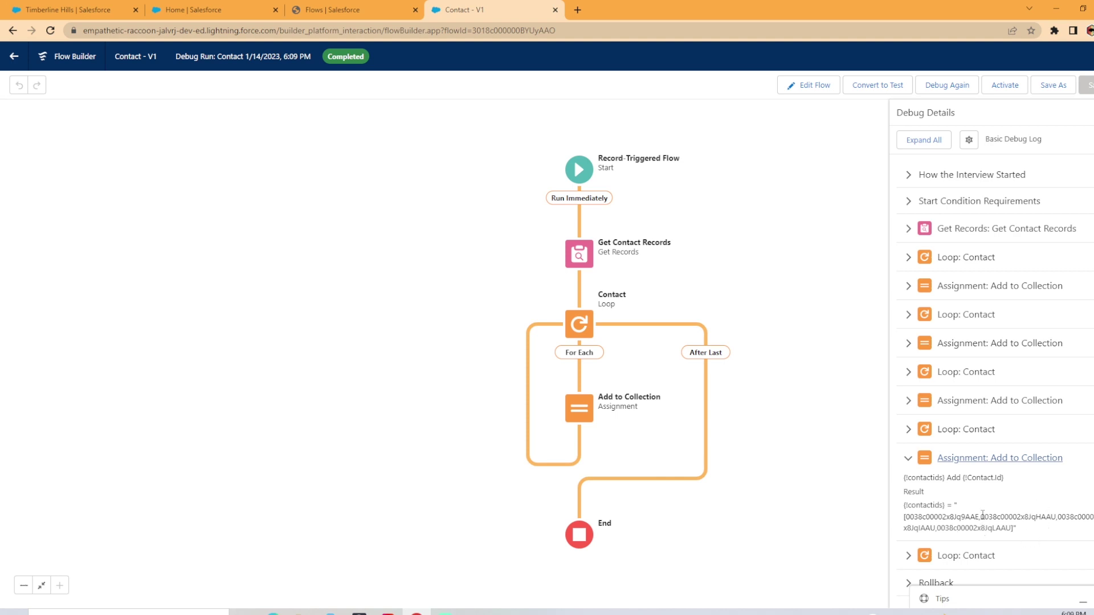
{"action": "double_click", "coordinate": [1006, 516]}
{"action": "key", "text": "ctrl+c"}
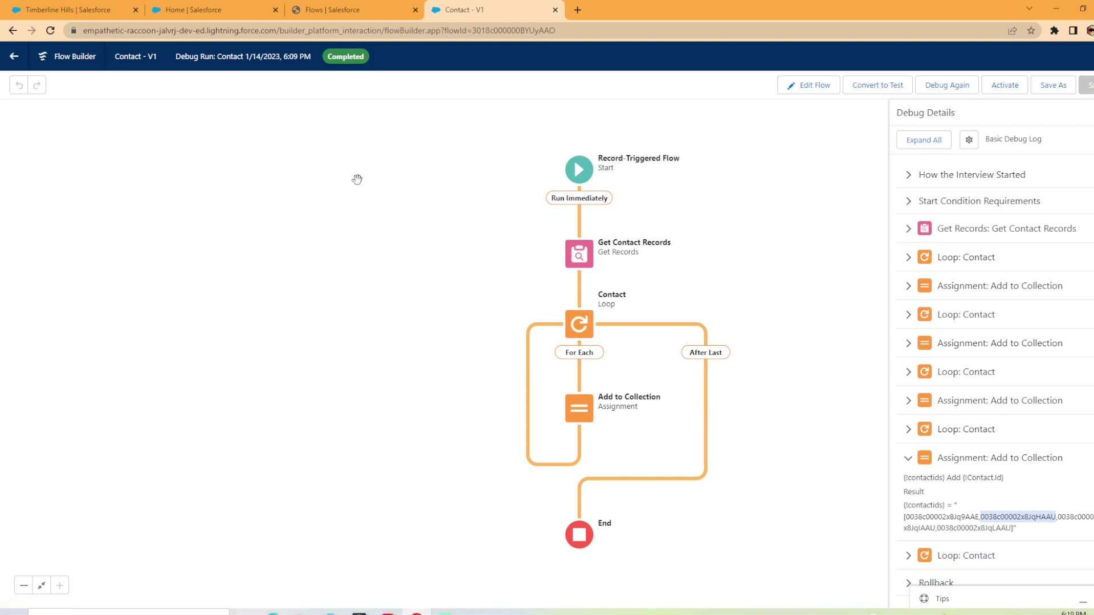
{"action": "left_click", "coordinate": [95, 10]}
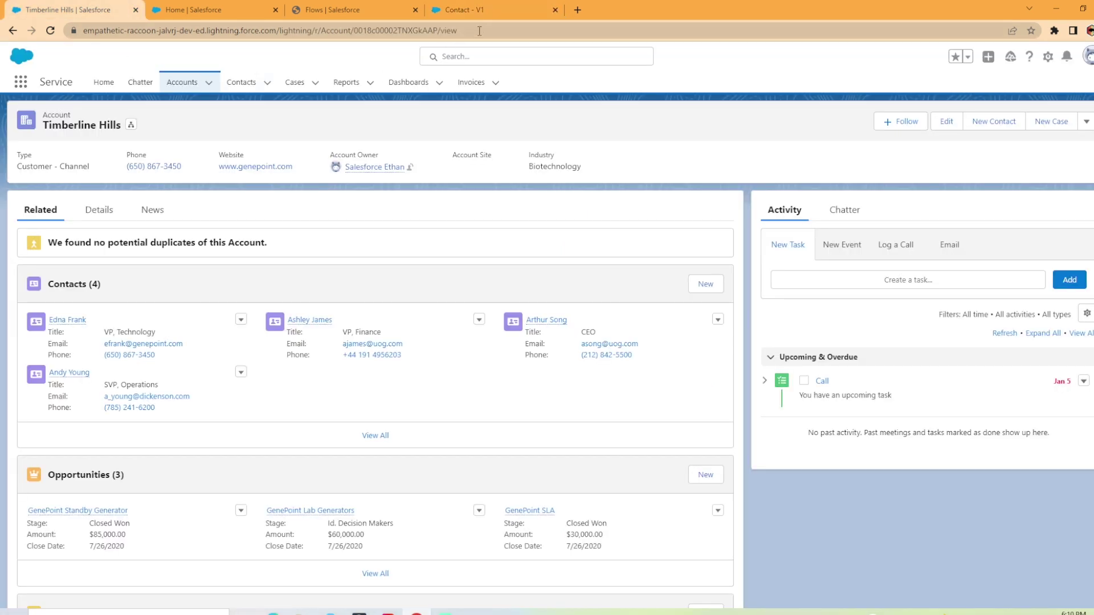
- Open the copied contact ID's record by pasting it into the web address
{"action": "left_click_drag", "start_coordinate": [481, 31], "coordinate": [281, 32]}
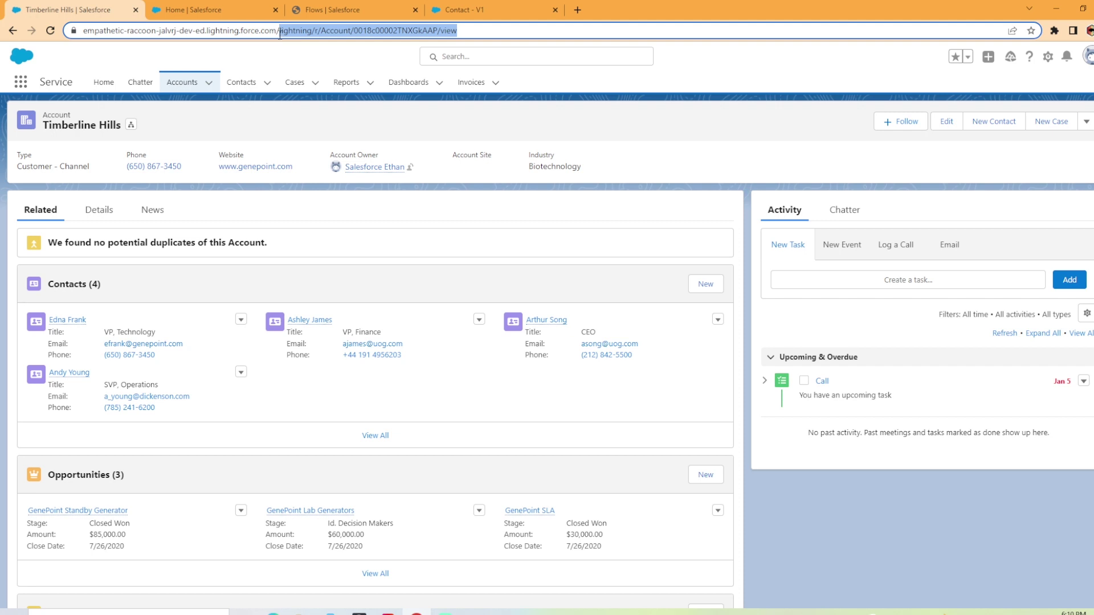
{"action": "key", "text": "ctrl+v"}
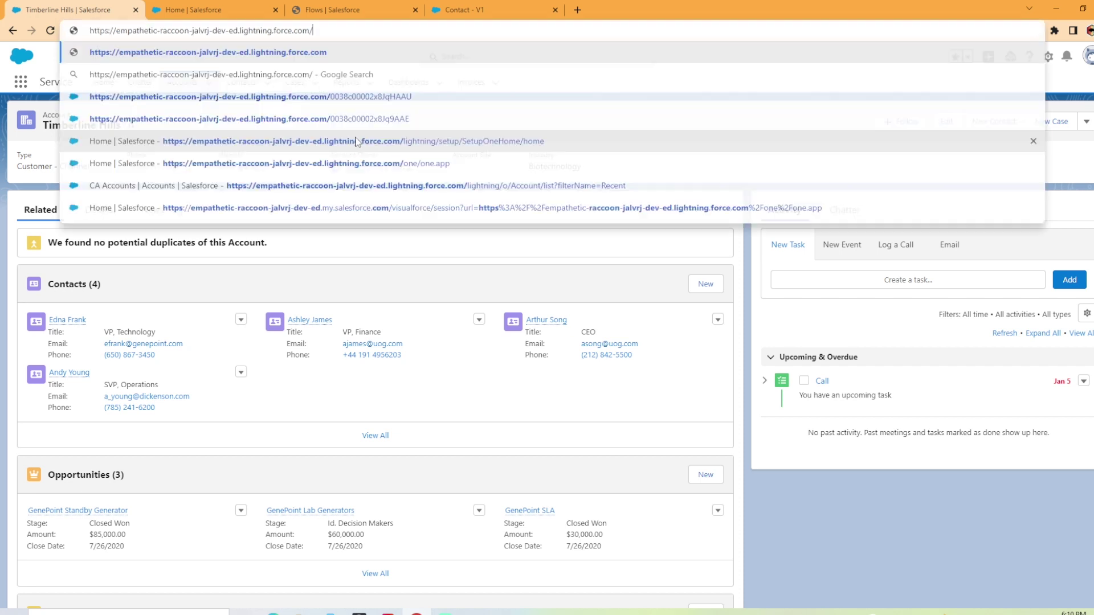
{"action": "key", "text": "Return"}
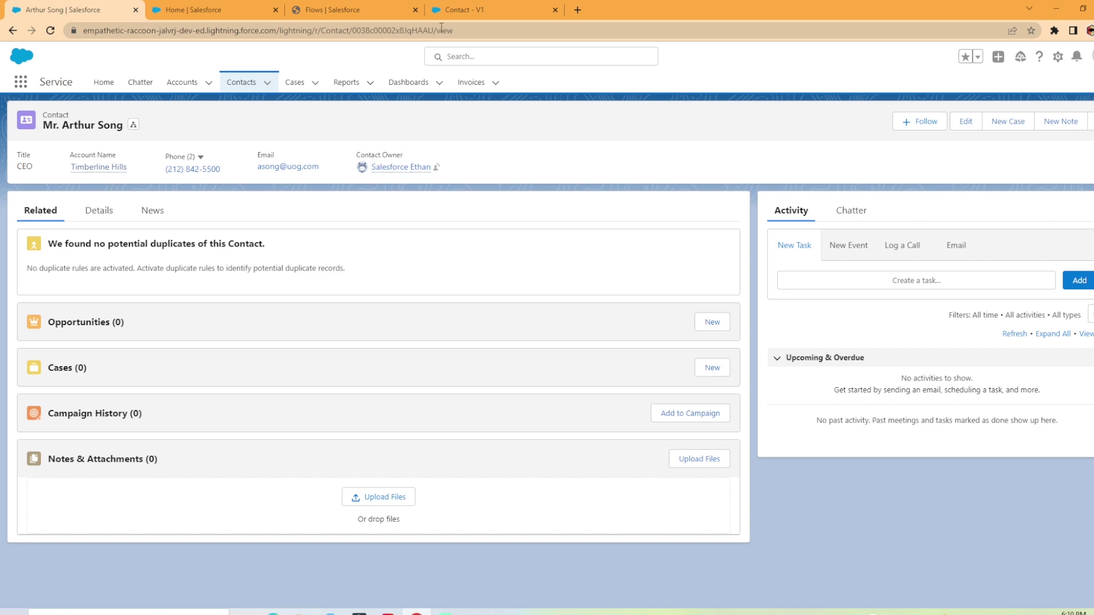
- Compare the contact with the account's full Contacts list, then go back to the debug results
{"action": "left_click", "coordinate": [455, 10]}
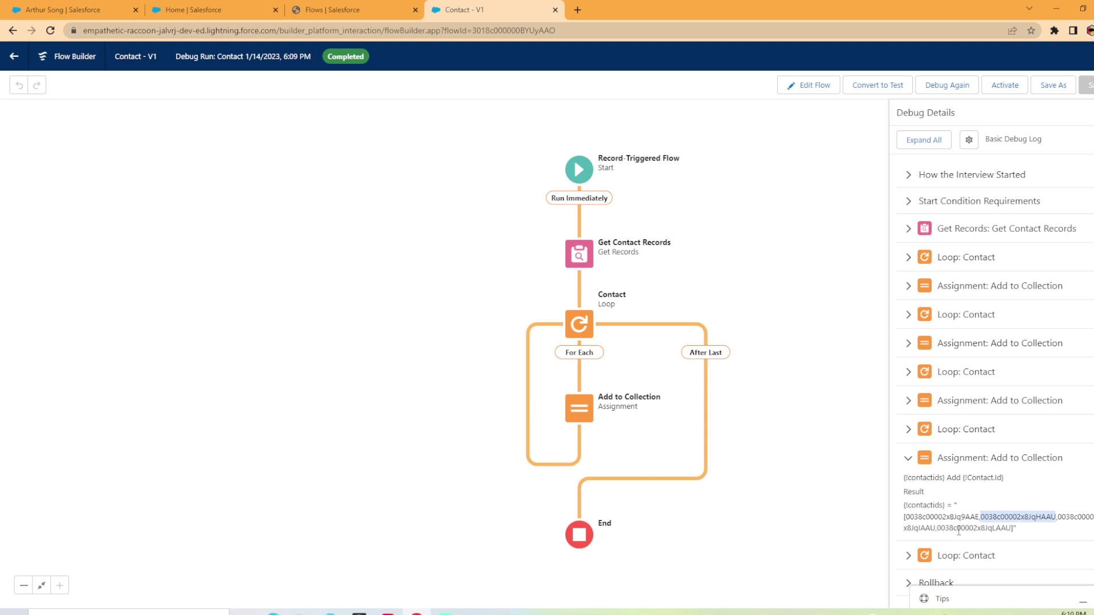
{"action": "left_click", "coordinate": [114, 10]}
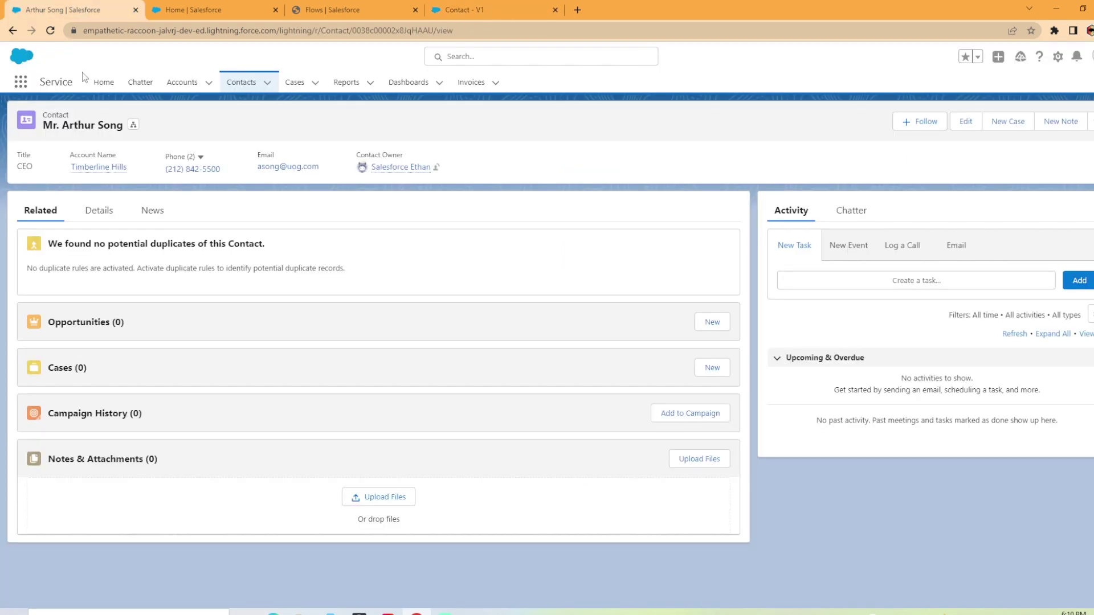
{"action": "left_click", "coordinate": [101, 172]}
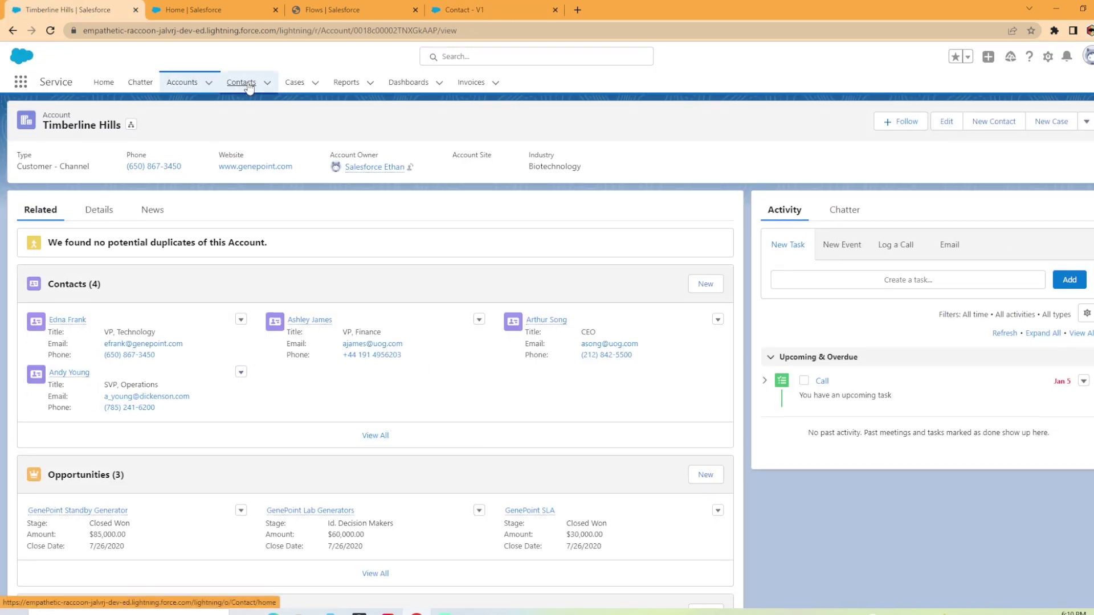
{"action": "left_click", "coordinate": [241, 82]}
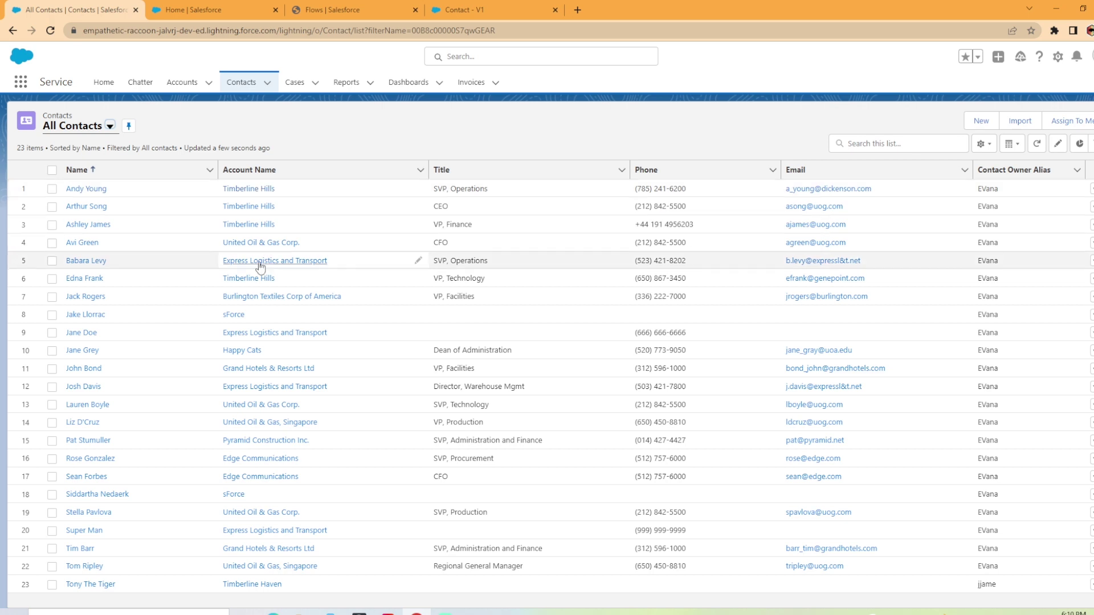
{"action": "left_click", "coordinate": [464, 9]}
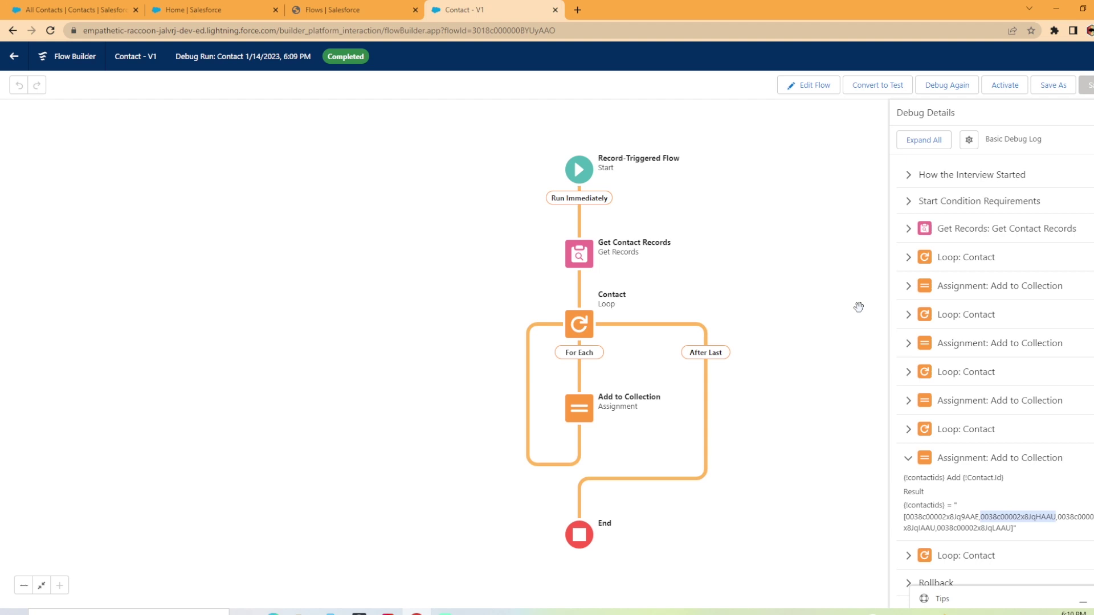
- Reopen the flow for editing and bring up Add Element after the Contact loop
{"action": "left_click", "coordinate": [794, 84]}
{"action": "left_click_drag", "start_coordinate": [728, 427], "coordinate": [735, 325]}
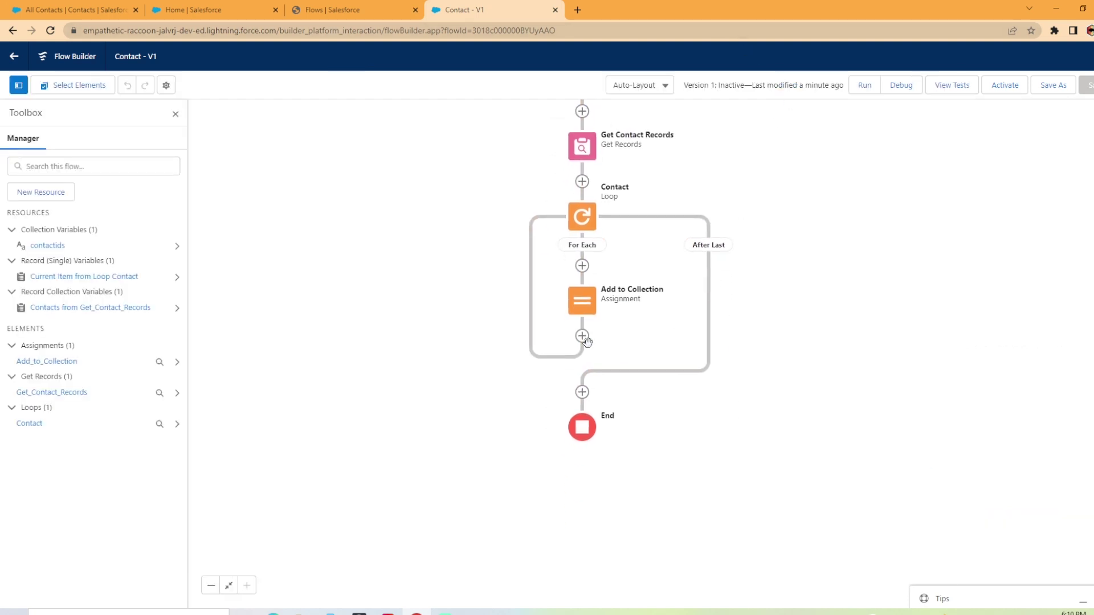
{"action": "left_click", "coordinate": [581, 393]}
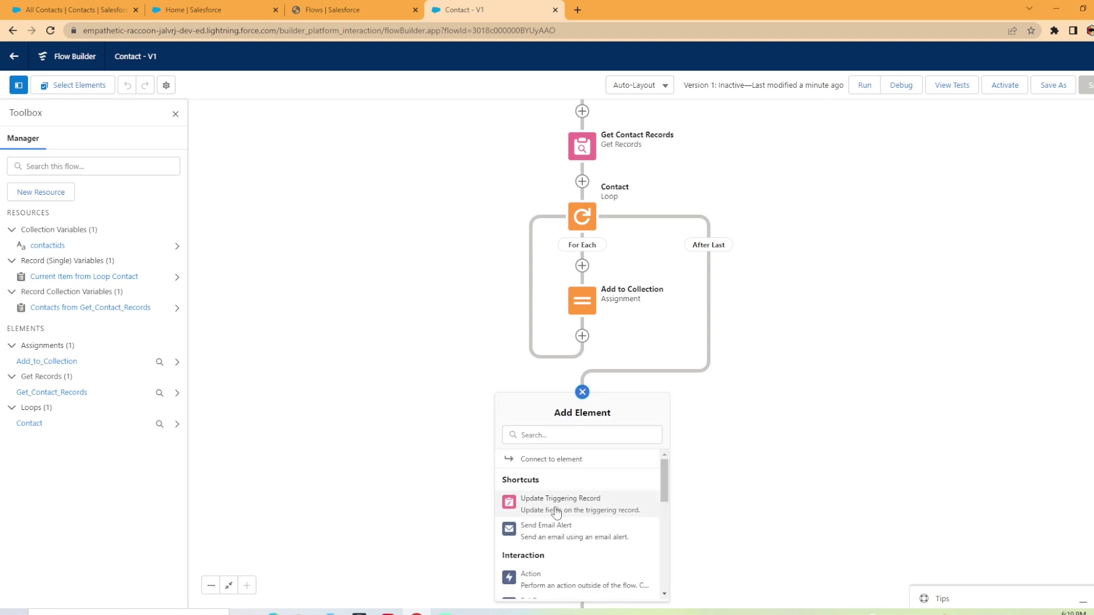